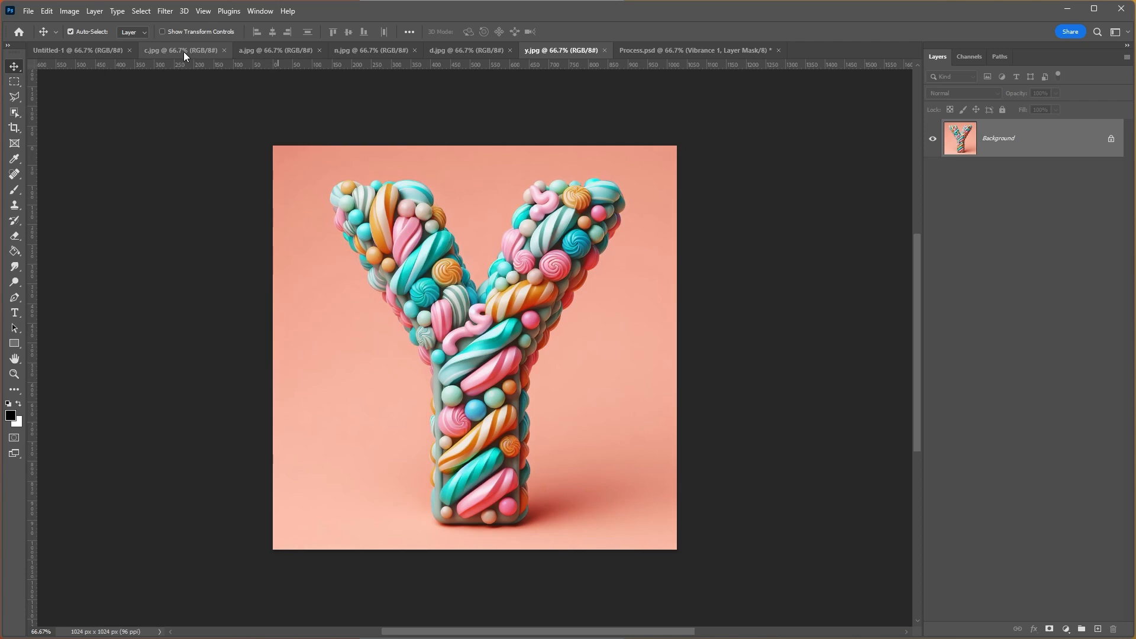
- Select the candy letter C in c.jpg by lassoing it with the Object Selection tool and mask out its background
{"action": "left_click", "coordinate": [183, 51]}
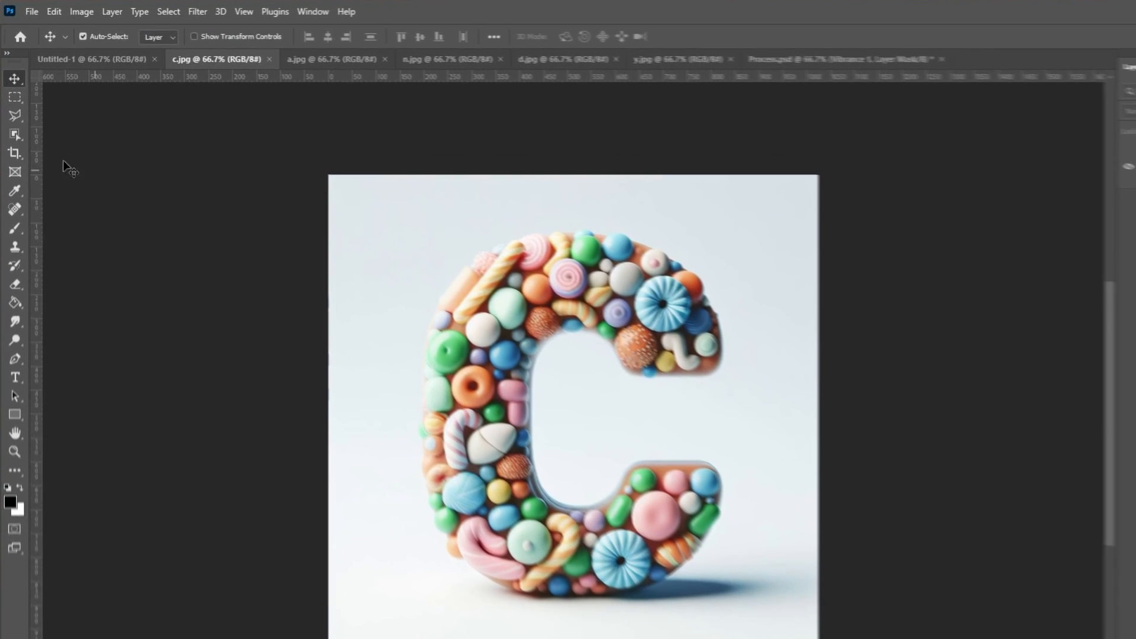
{"action": "left_click", "coordinate": [14, 113]}
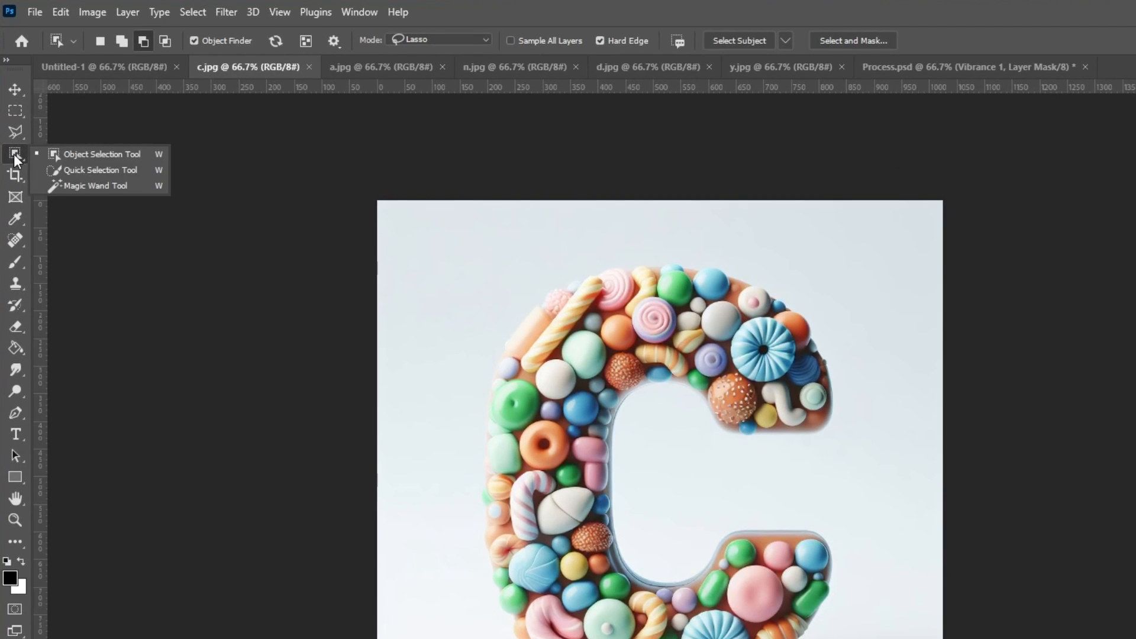
{"action": "left_click", "coordinate": [84, 157]}
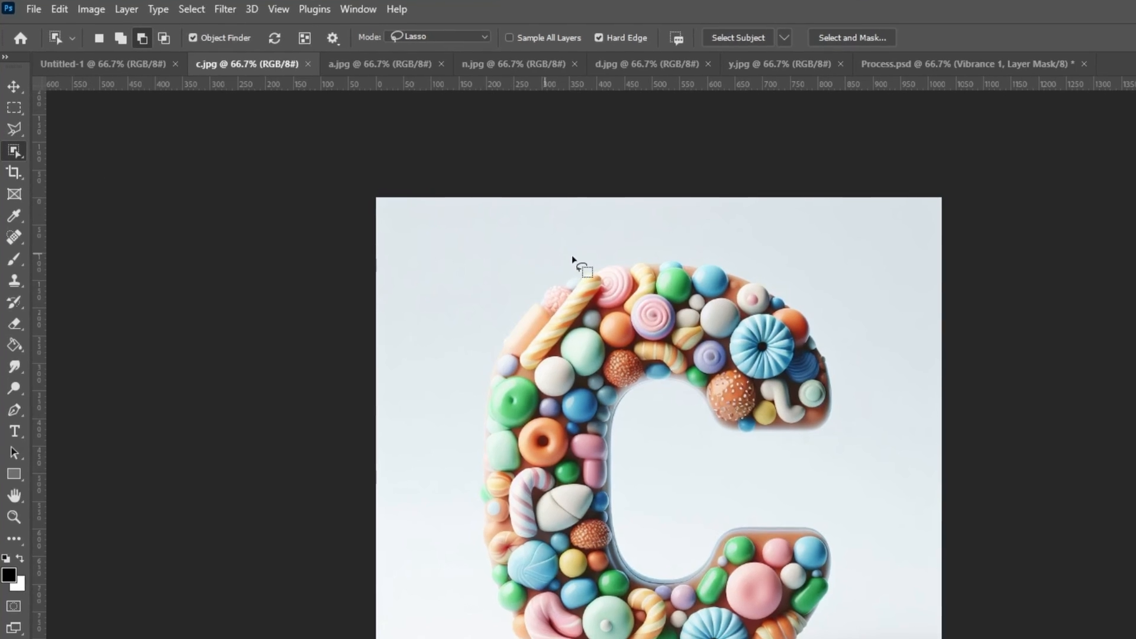
{"action": "mouse_move", "coordinate": [642, 248]}
{"action": "left_mouse_down"}
{"action": "mouse_move", "coordinate": [746, 261]}
{"action": "mouse_move", "coordinate": [809, 316]}
{"action": "mouse_move", "coordinate": [845, 398]}
{"action": "left_mouse_up"}
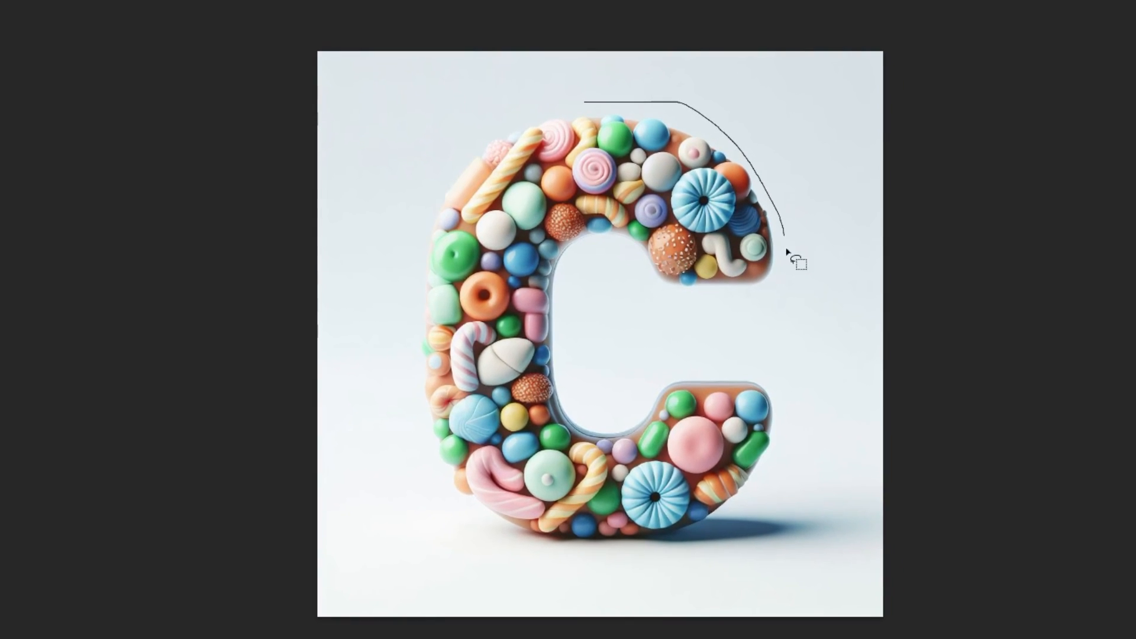
{"action": "mouse_move", "coordinate": [404, 376]}
{"action": "left_mouse_down"}
{"action": "mouse_move", "coordinate": [534, 104]}
{"action": "mouse_move", "coordinate": [585, 104]}
{"action": "left_mouse_up"}
{"action": "left_click_drag", "start_coordinate": [797, 507], "coordinate": [814, 512]}
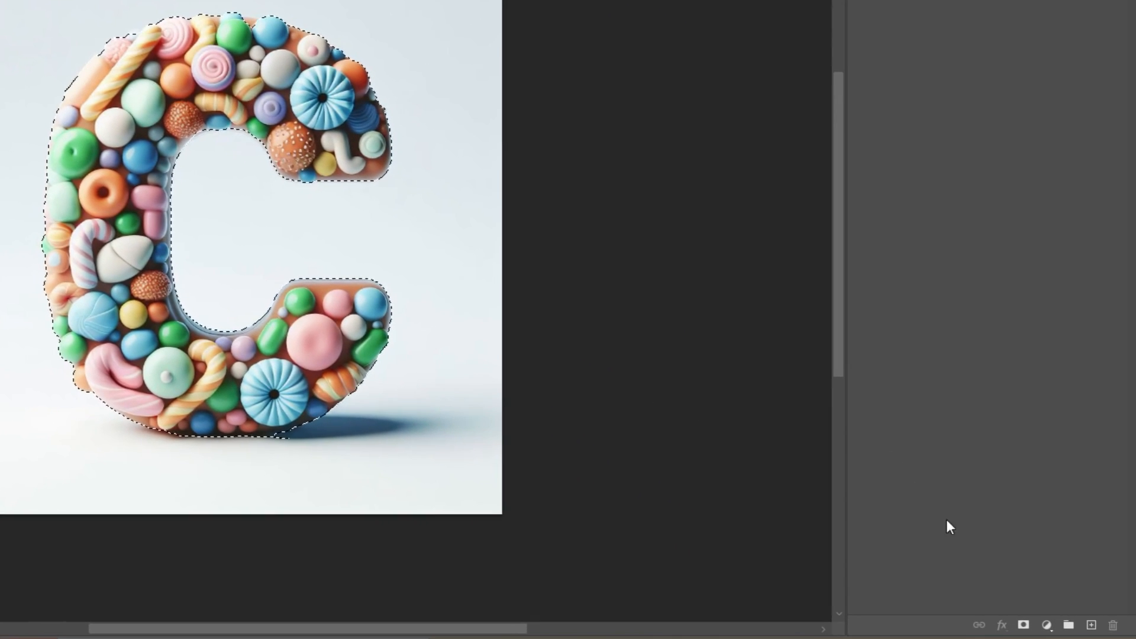
{"action": "left_click", "coordinate": [1022, 625]}
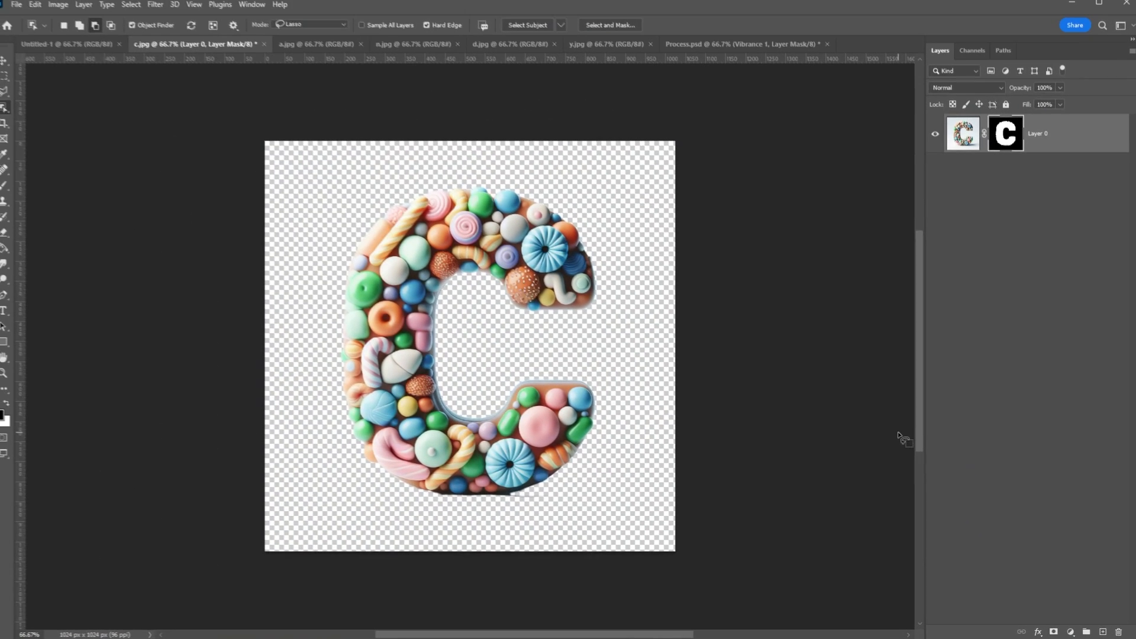
- Bring the masked letter C into the Untitled-1 document and convert its layer to a smart object
{"action": "key", "text": "v"}
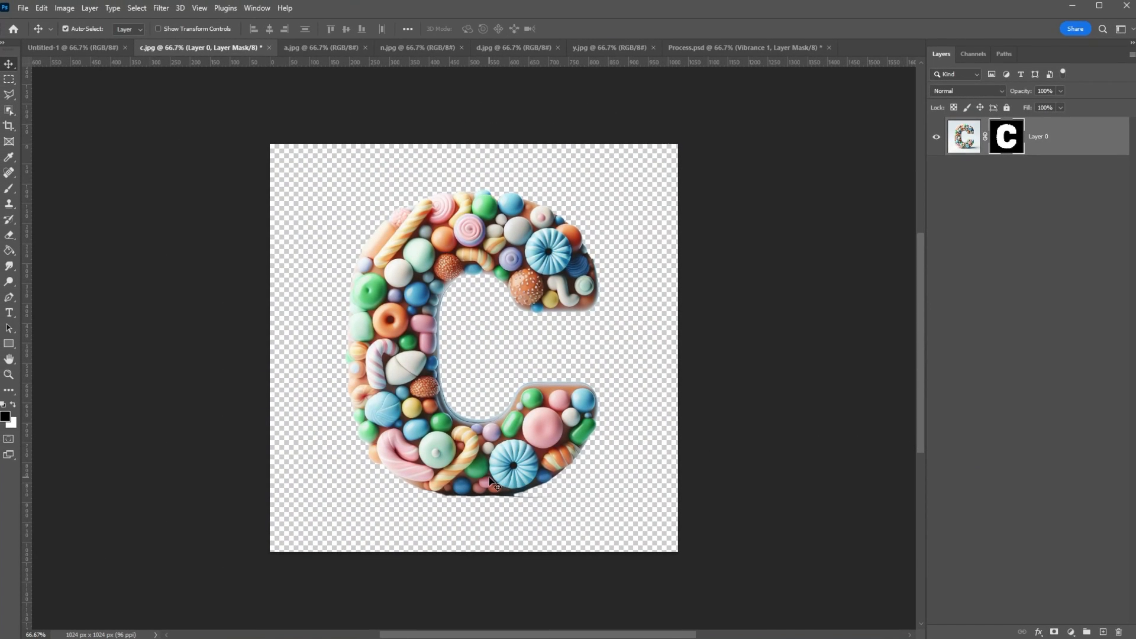
{"action": "left_click_drag", "start_coordinate": [496, 486], "coordinate": [318, 412]}
{"action": "left_click_drag", "start_coordinate": [274, 456], "coordinate": [256, 403]}
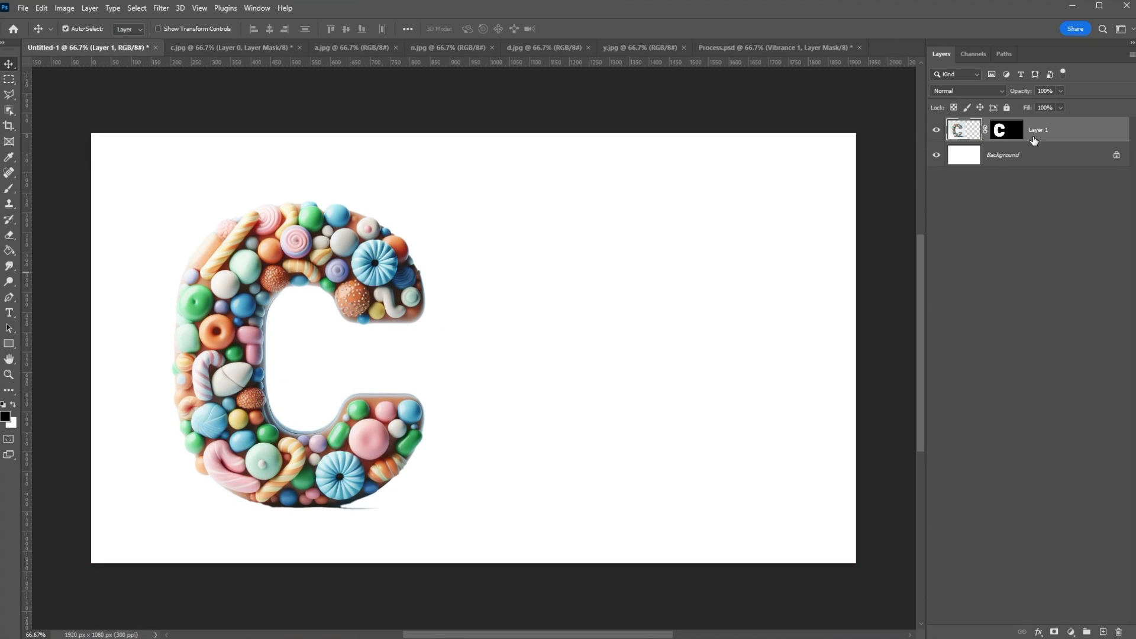
{"action": "right_click", "coordinate": [1041, 137]}
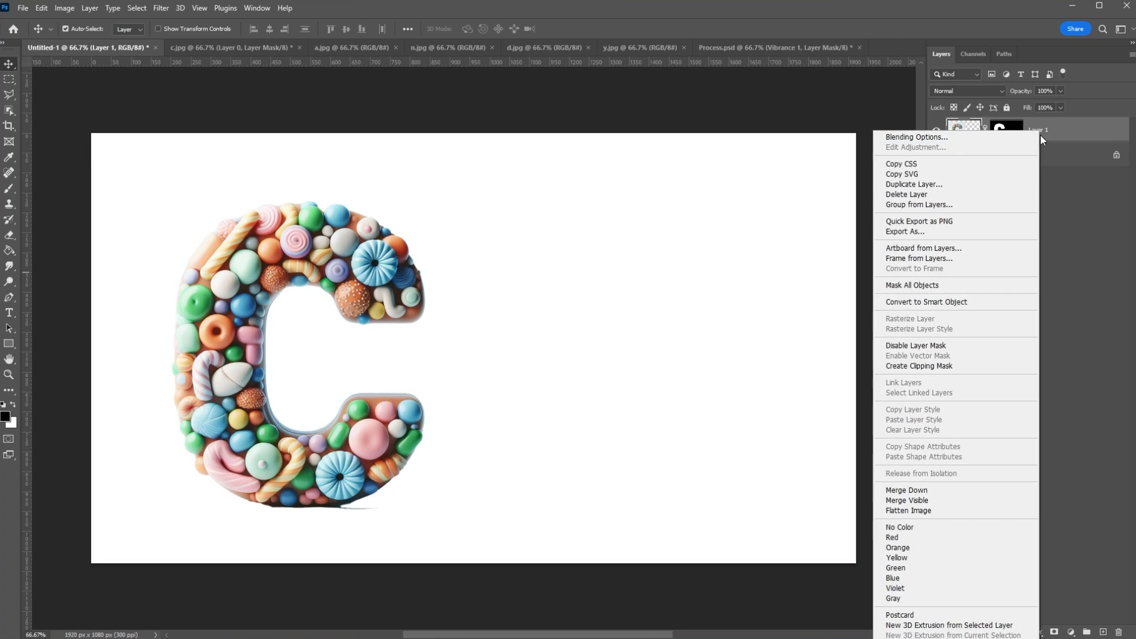
{"action": "left_click", "coordinate": [926, 299]}
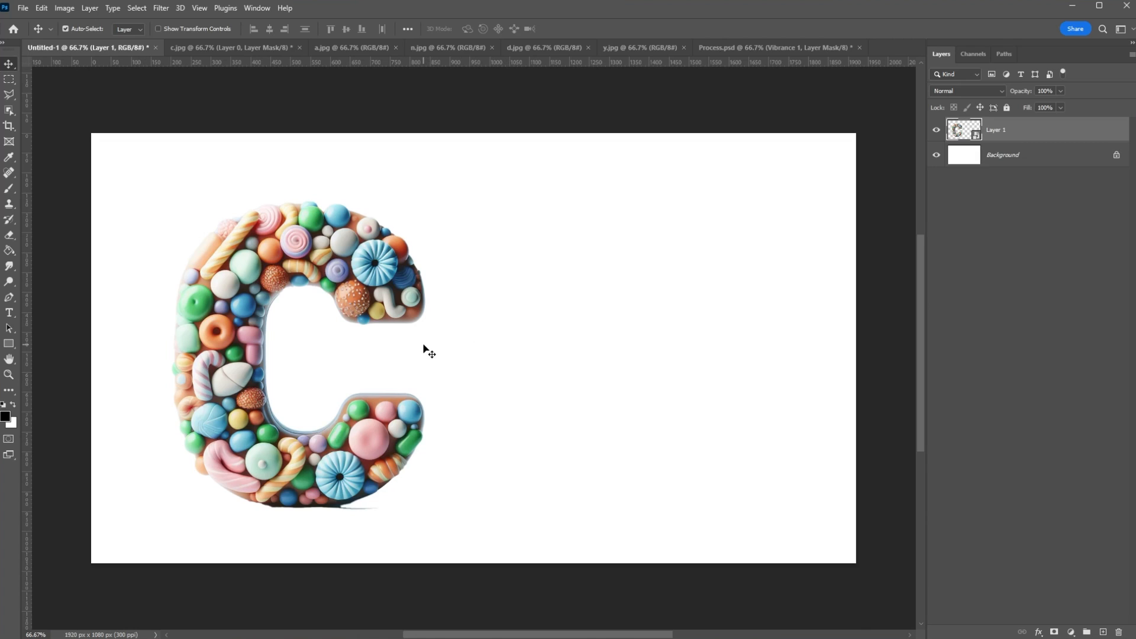
- Scale the letter C down to about 45% and place it near the canvas's left side, vertically centred
{"action": "key", "text": "ctrl+t"}
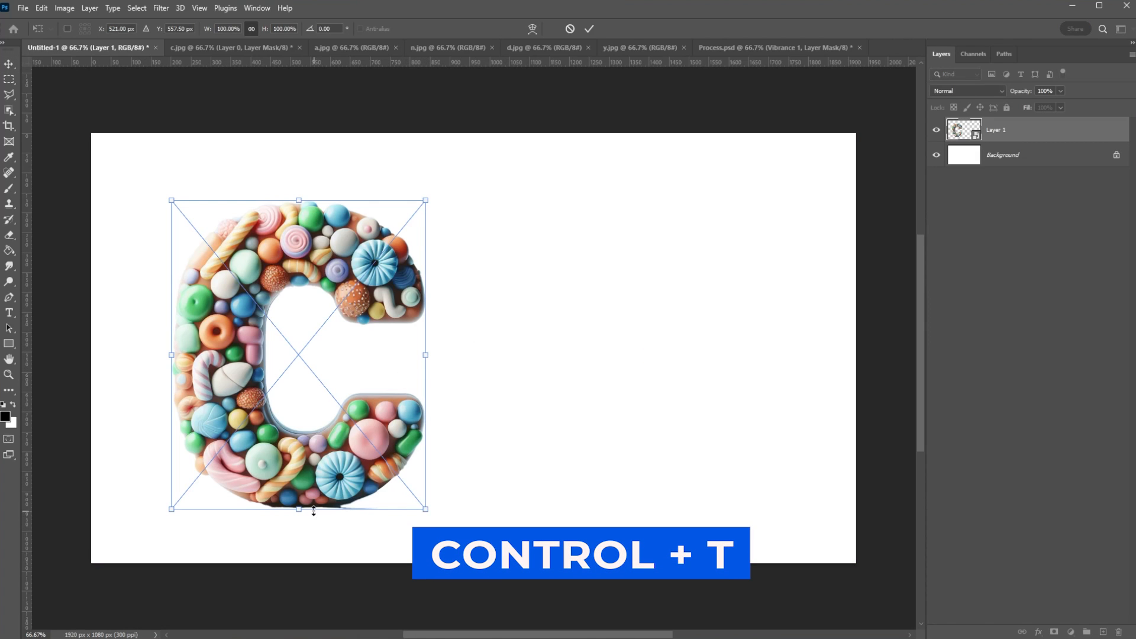
{"action": "left_click_drag", "start_coordinate": [313, 510], "coordinate": [264, 396]}
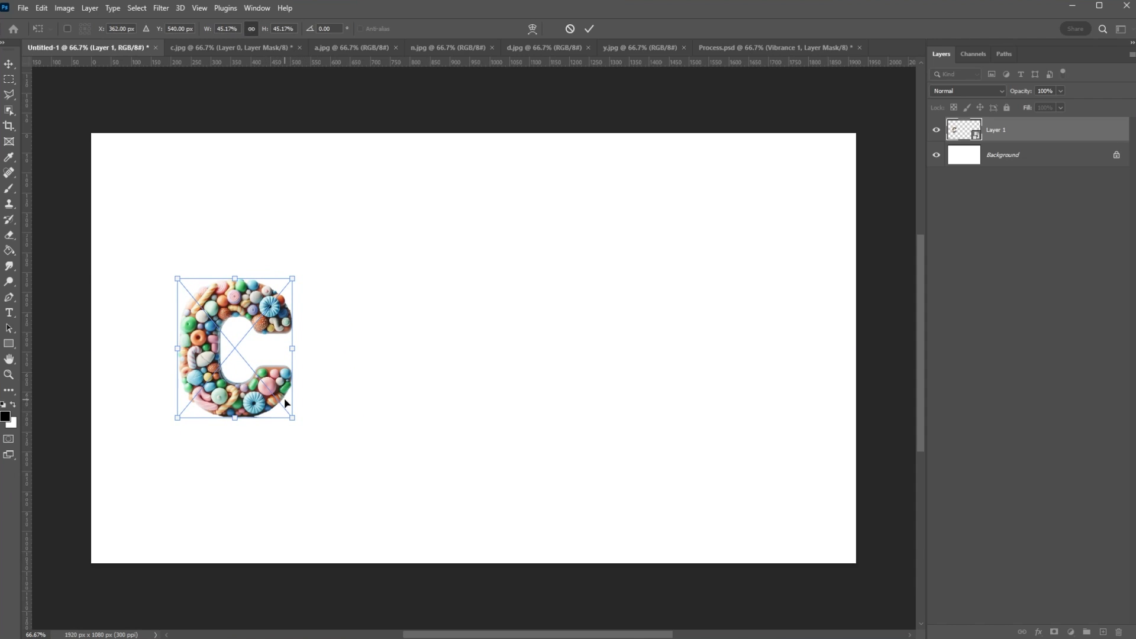
{"action": "key", "text": "Return"}
- Place two horizontal guides from the ruler, one at the top edge and one at the bottom edge of the letter C
{"action": "key", "text": "ctrl+r"}
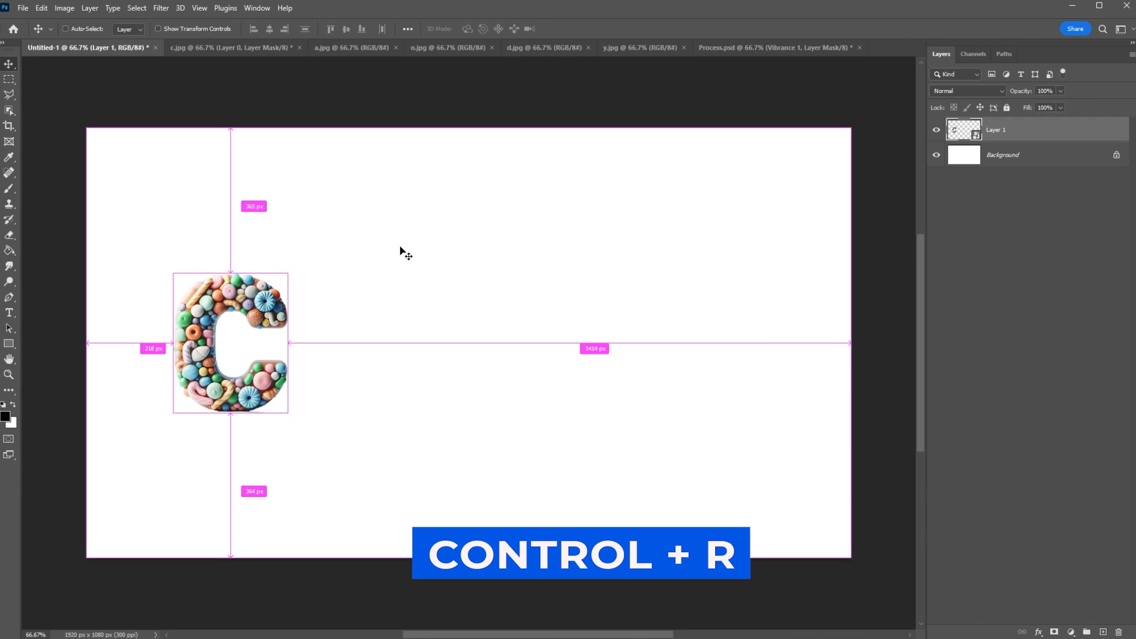
{"action": "key", "text": "ctrl+r"}
{"action": "left_click_drag", "start_coordinate": [311, 62], "coordinate": [315, 279]}
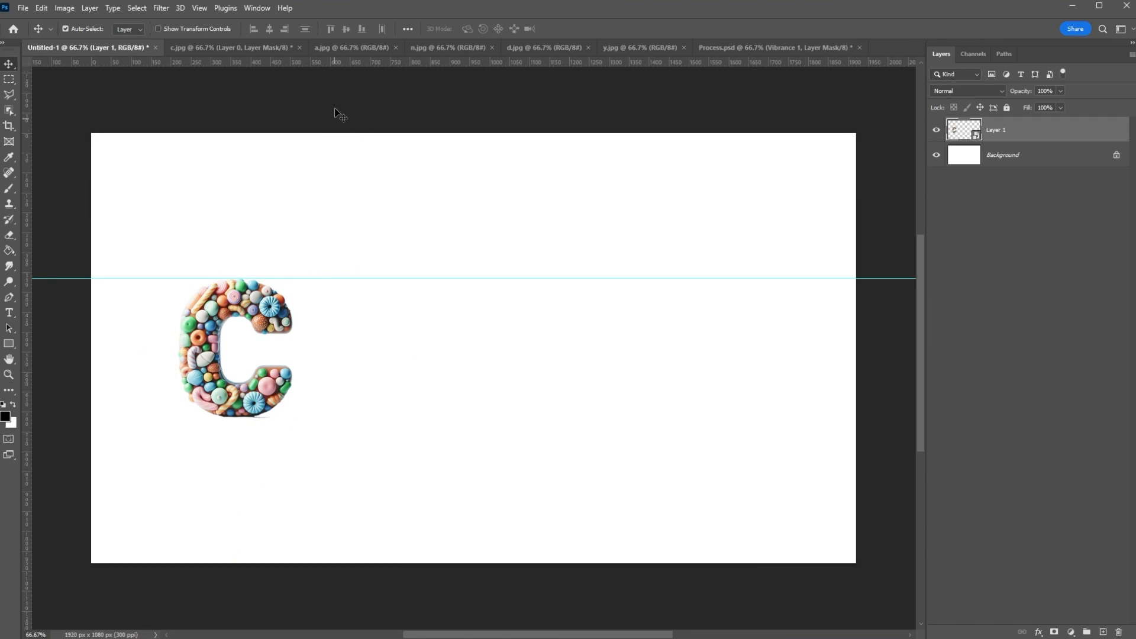
{"action": "left_click_drag", "start_coordinate": [328, 62], "coordinate": [309, 419]}
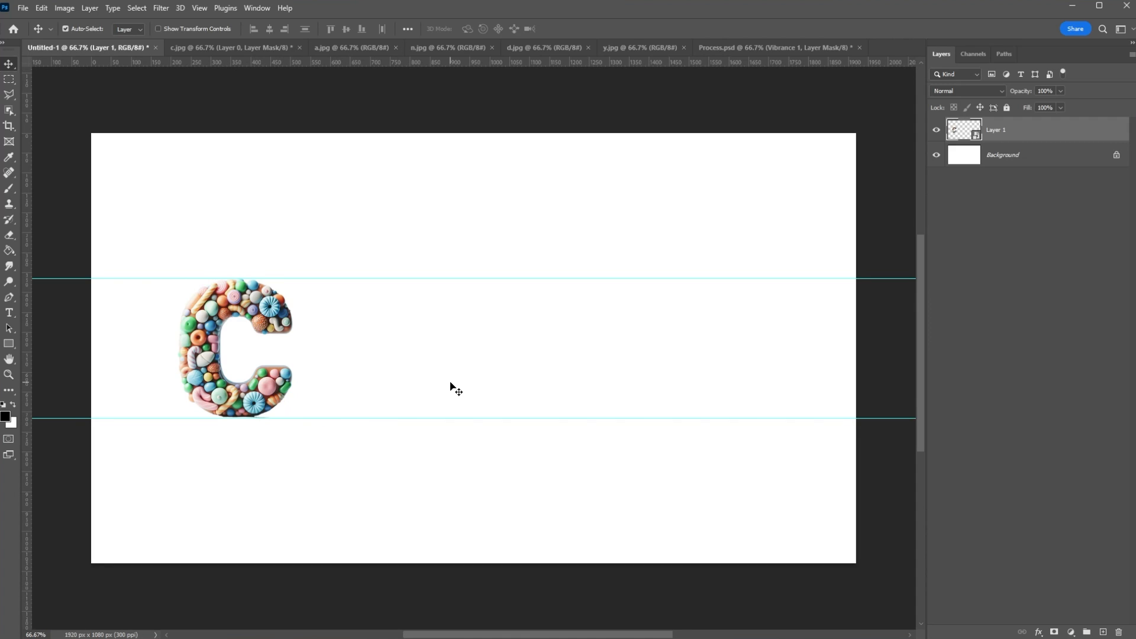
- Select the candy letter A in a.jpg by lassoing around it with the Object Selection tool
{"action": "left_click", "coordinate": [350, 51]}
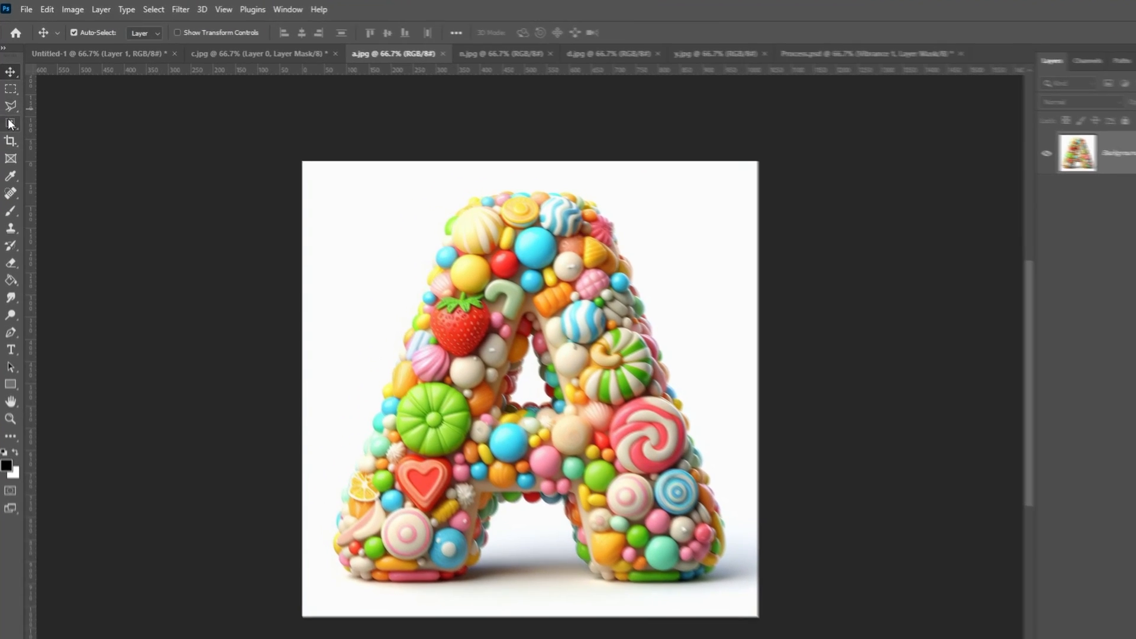
{"action": "left_click", "coordinate": [9, 111]}
{"action": "left_click", "coordinate": [53, 156]}
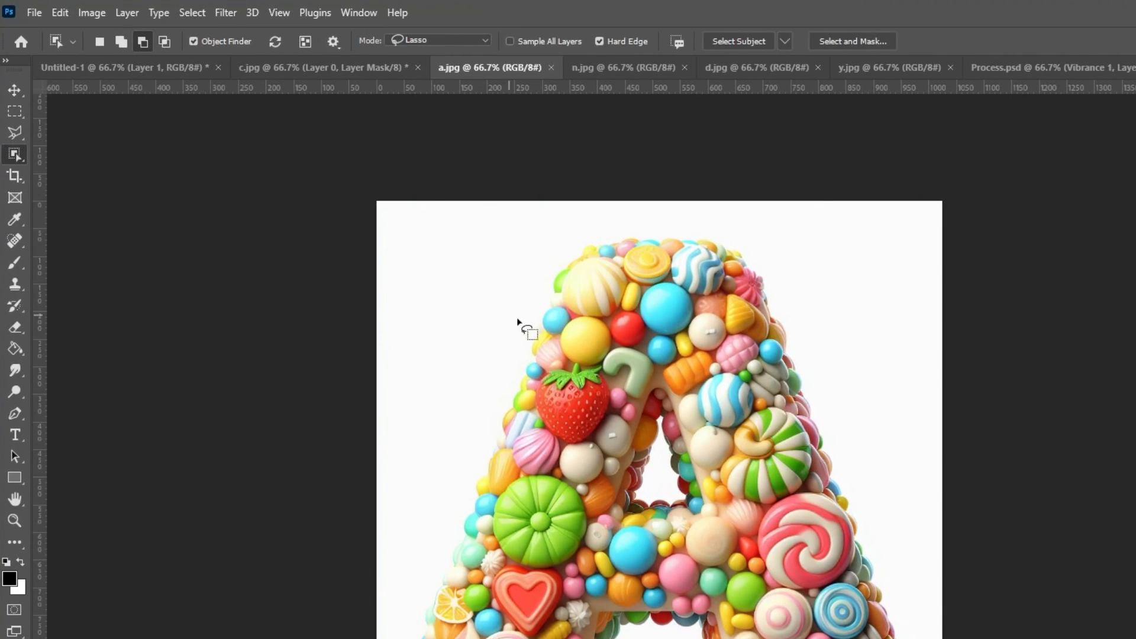
{"action": "mouse_move", "coordinate": [517, 317]}
{"action": "left_mouse_down"}
{"action": "mouse_move", "coordinate": [575, 244]}
{"action": "mouse_move", "coordinate": [711, 231]}
{"action": "left_mouse_up"}
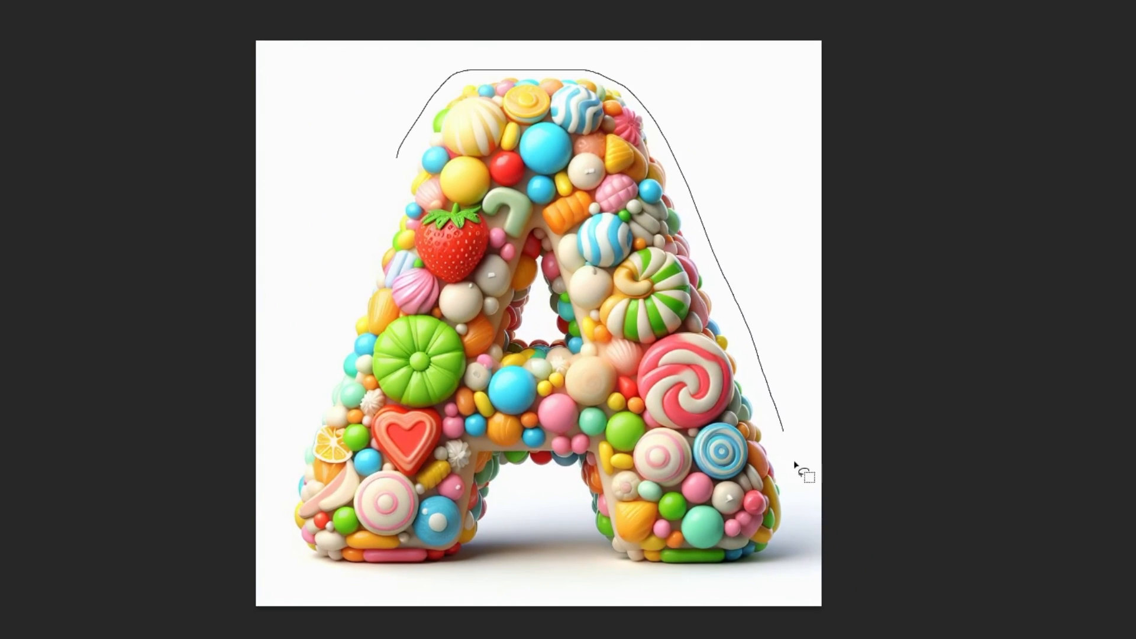
{"action": "mouse_move", "coordinate": [372, 573]}
{"action": "left_mouse_down"}
{"action": "mouse_move", "coordinate": [277, 461]}
{"action": "mouse_move", "coordinate": [397, 156]}
{"action": "left_mouse_up"}
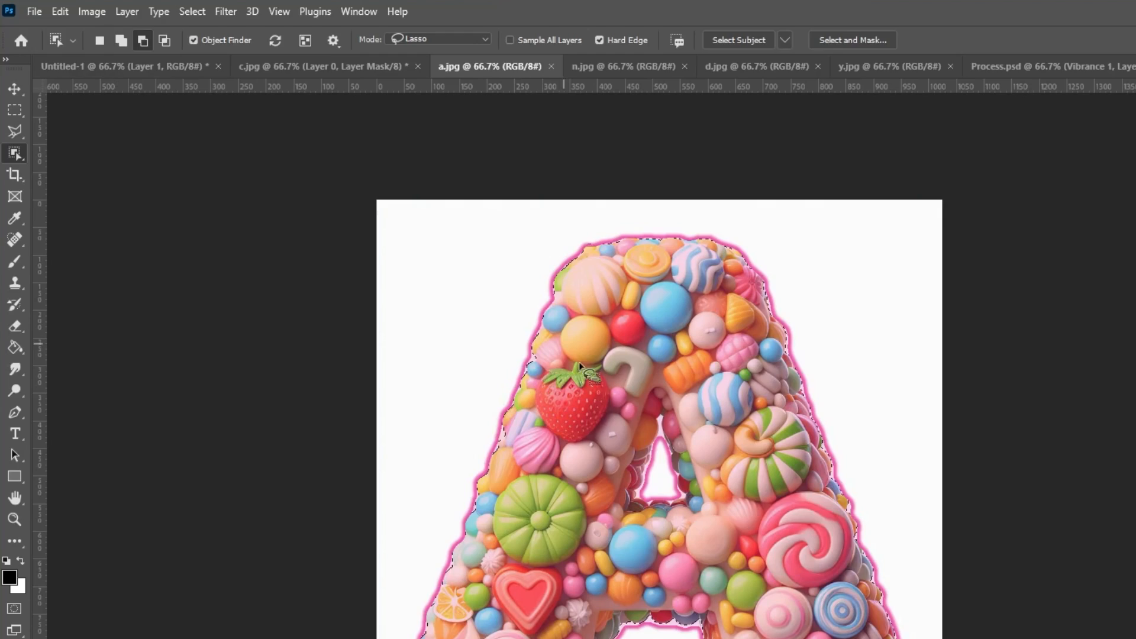
- Subtract the inner opening of the letter A from the selection and add a layer mask
{"action": "scroll", "coordinate": [584, 354], "scroll_direction": "up", "scroll_amount": 5}
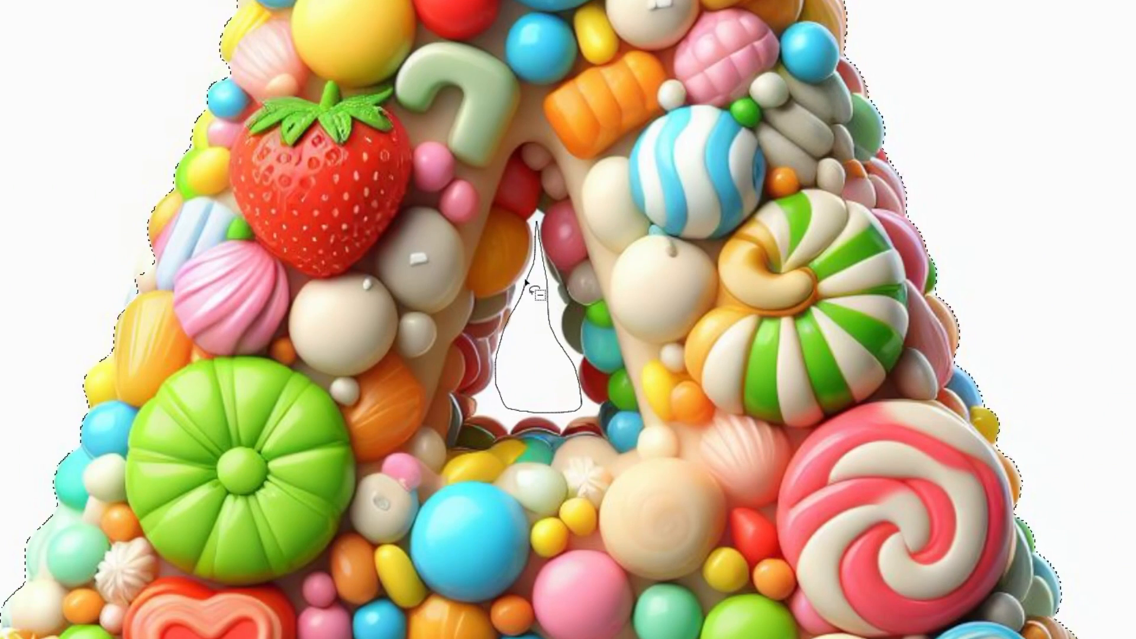
{"action": "left_click_drag", "start_coordinate": [527, 282], "coordinate": [536, 227]}
{"action": "left_click_drag", "start_coordinate": [498, 416], "coordinate": [514, 413]}
{"action": "scroll", "coordinate": [727, 350], "scroll_direction": "down", "scroll_amount": 5}
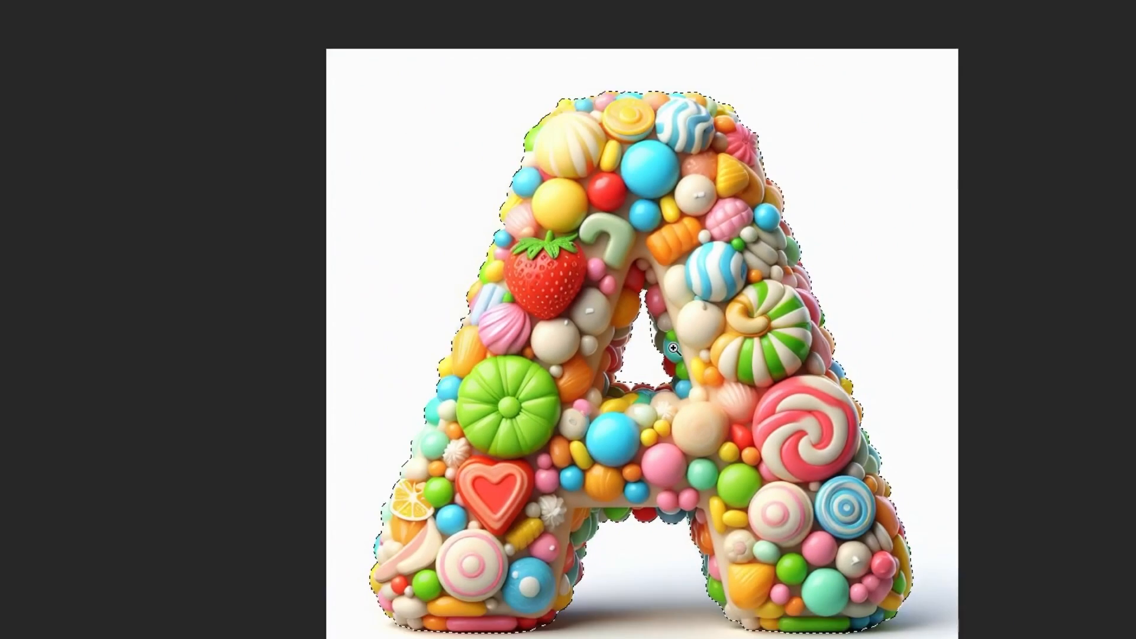
{"action": "left_click_drag", "start_coordinate": [723, 338], "coordinate": [678, 344]}
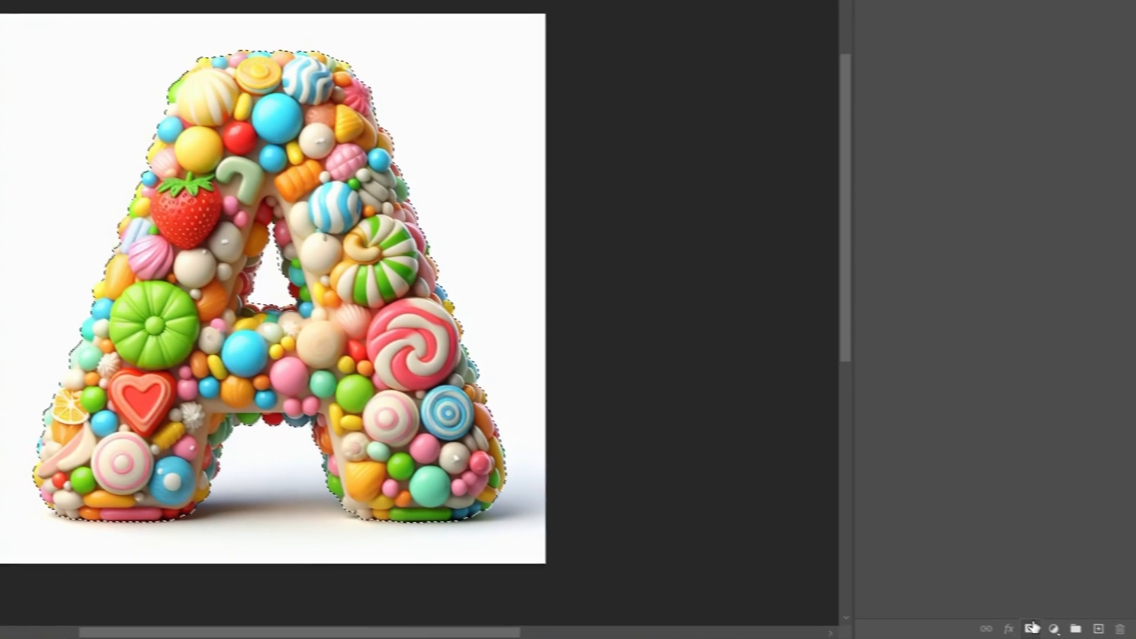
{"action": "left_click", "coordinate": [1023, 624]}
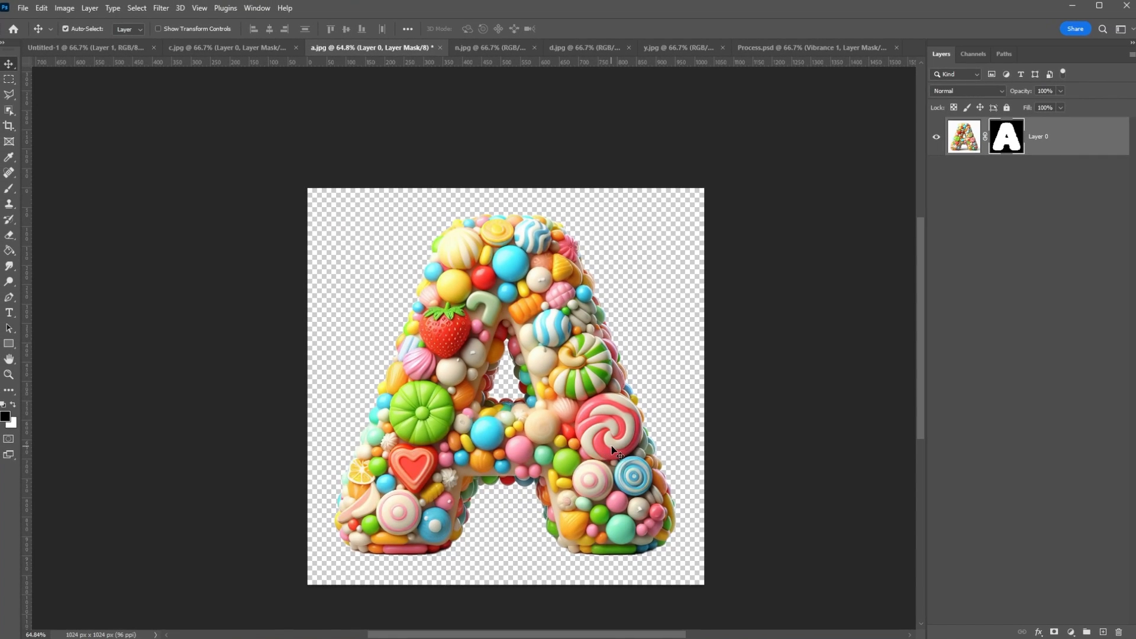
- Bring the masked letter A into the Untitled-1 document and convert its layer to a smart object
{"action": "left_click_drag", "start_coordinate": [613, 451], "coordinate": [292, 362]}
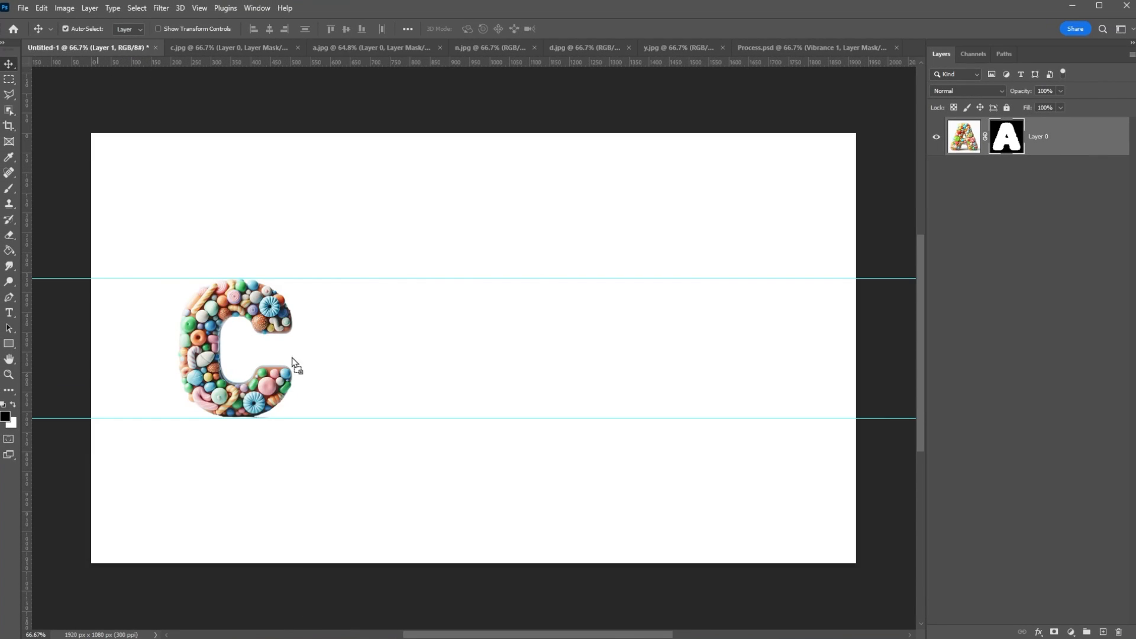
{"action": "left_click_drag", "start_coordinate": [385, 391], "coordinate": [386, 390]}
{"action": "left_click_drag", "start_coordinate": [438, 358], "coordinate": [495, 357]}
{"action": "right_click", "coordinate": [1063, 130]}
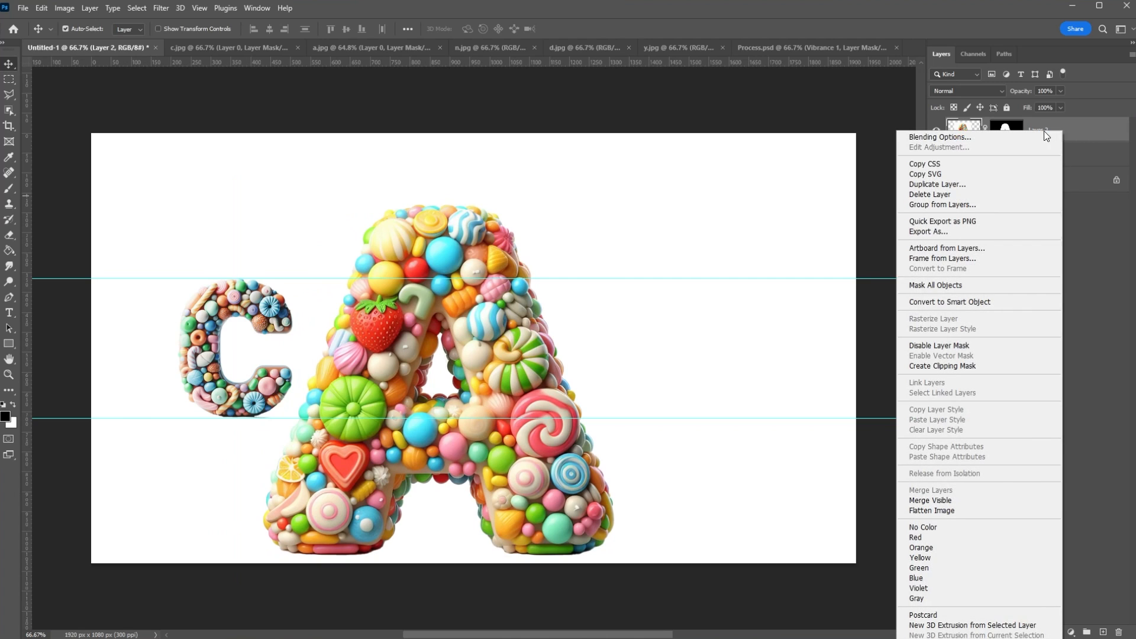
{"action": "left_click", "coordinate": [953, 310]}
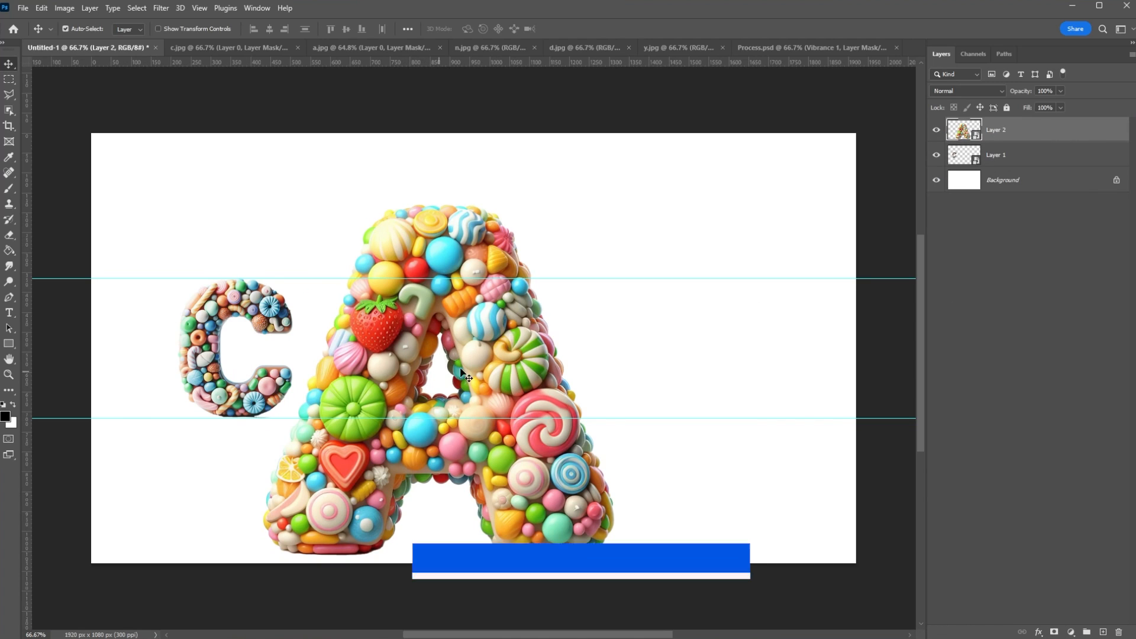
- Scale the letter A to about 40% so it fits between the two guides, and position it right after the C
{"action": "key", "text": "ctrl+t"}
{"action": "left_click_drag", "start_coordinate": [444, 203], "coordinate": [438, 278]}
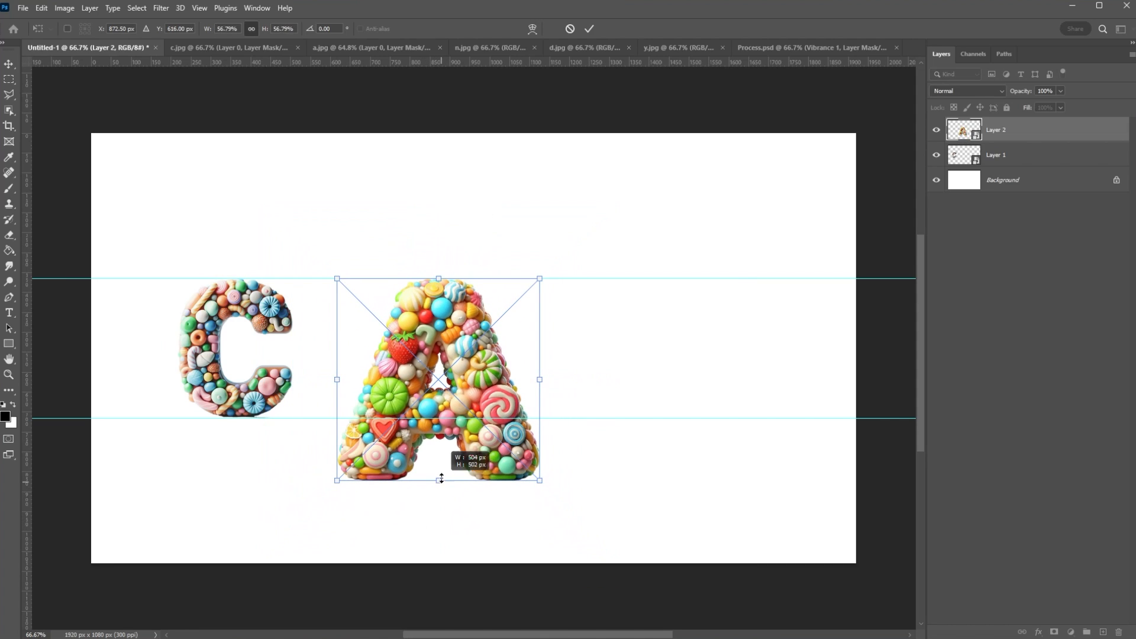
{"action": "left_click_drag", "start_coordinate": [442, 478], "coordinate": [446, 422]}
{"action": "left_click_drag", "start_coordinate": [460, 379], "coordinate": [394, 379]}
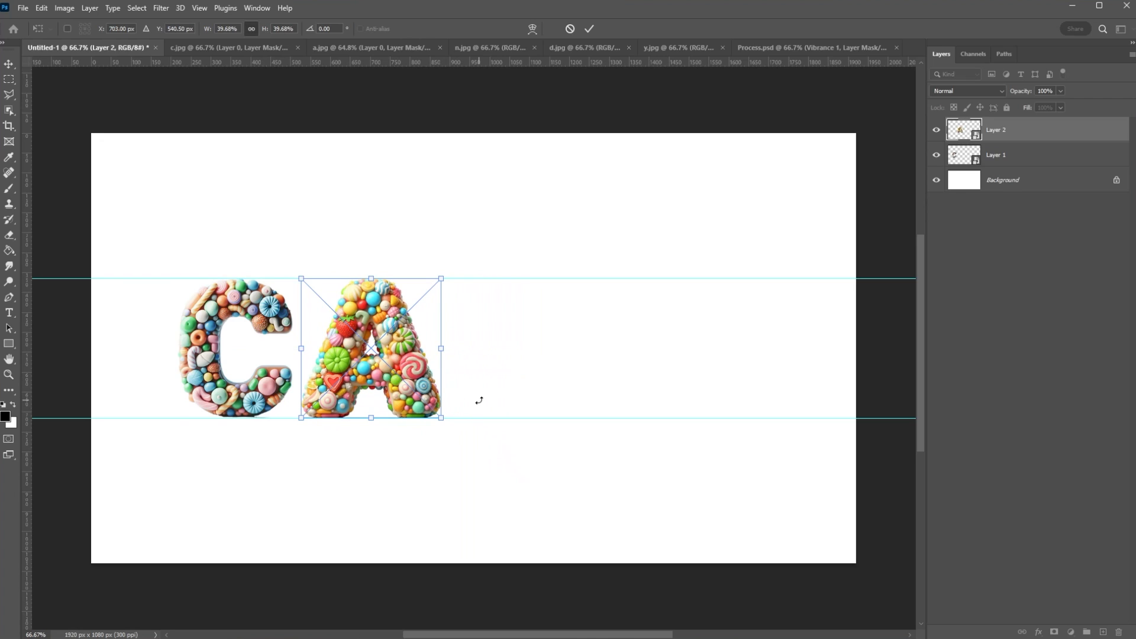
{"action": "key", "text": "Return"}
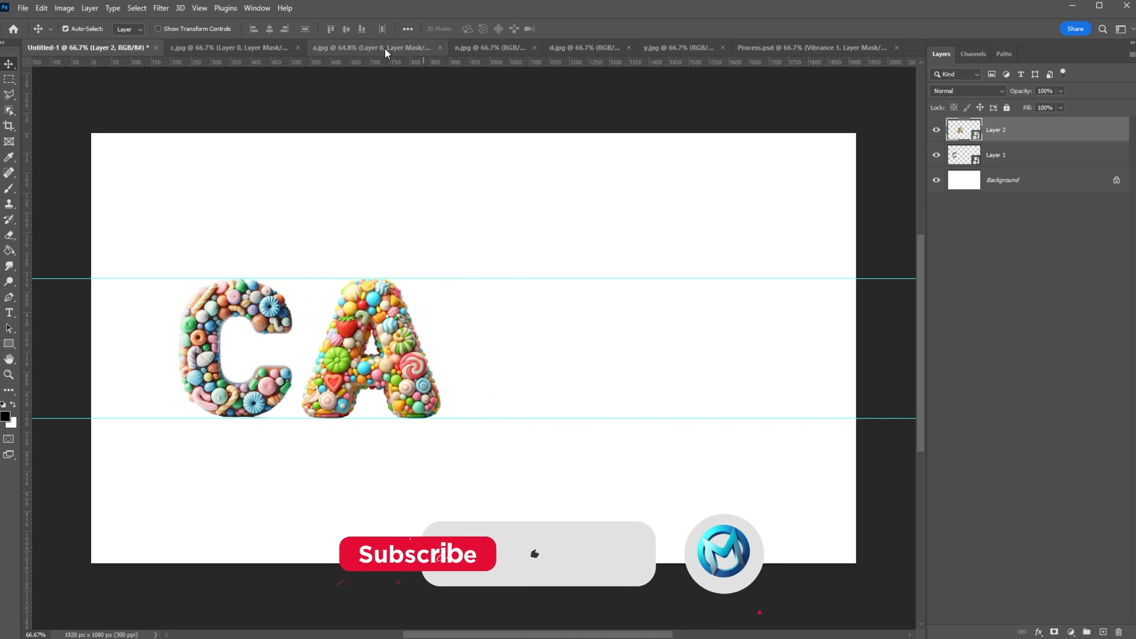
- Mask out the background of the letter N in n.jpg and place it in Untitled-1 after the A, scaled to about 41%
{"action": "left_click", "coordinate": [498, 48]}
{"action": "key", "text": "w"}
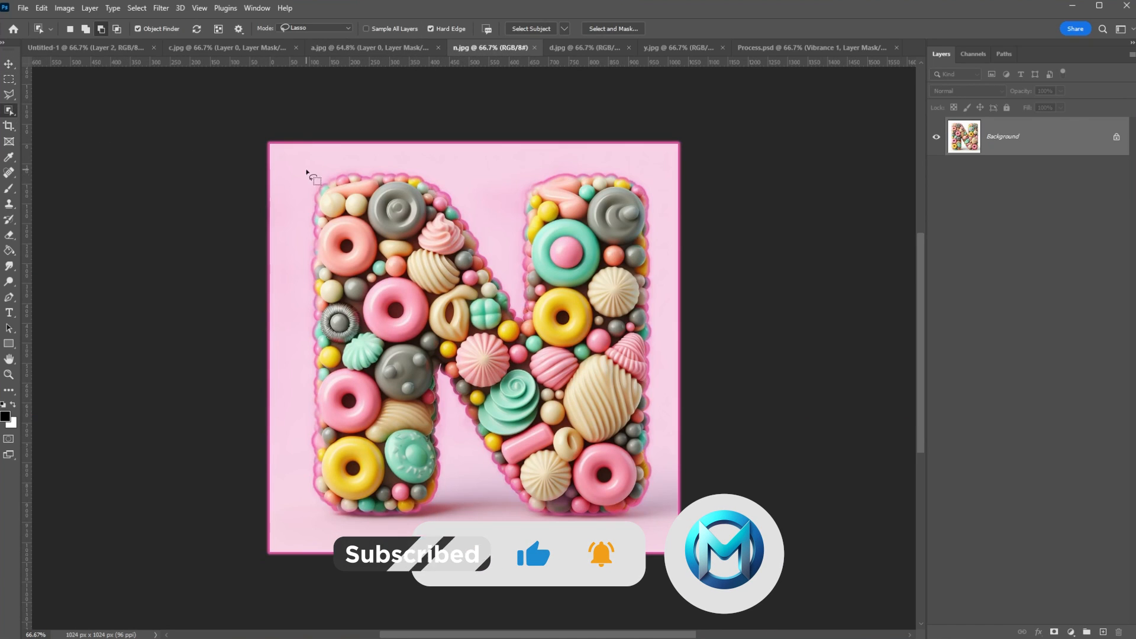
{"action": "mouse_move", "coordinate": [310, 172]}
{"action": "left_mouse_down"}
{"action": "mouse_move", "coordinate": [655, 436]}
{"action": "mouse_move", "coordinate": [296, 355]}
{"action": "mouse_move", "coordinate": [311, 177]}
{"action": "left_mouse_up"}
{"action": "left_click", "coordinate": [1054, 632]}
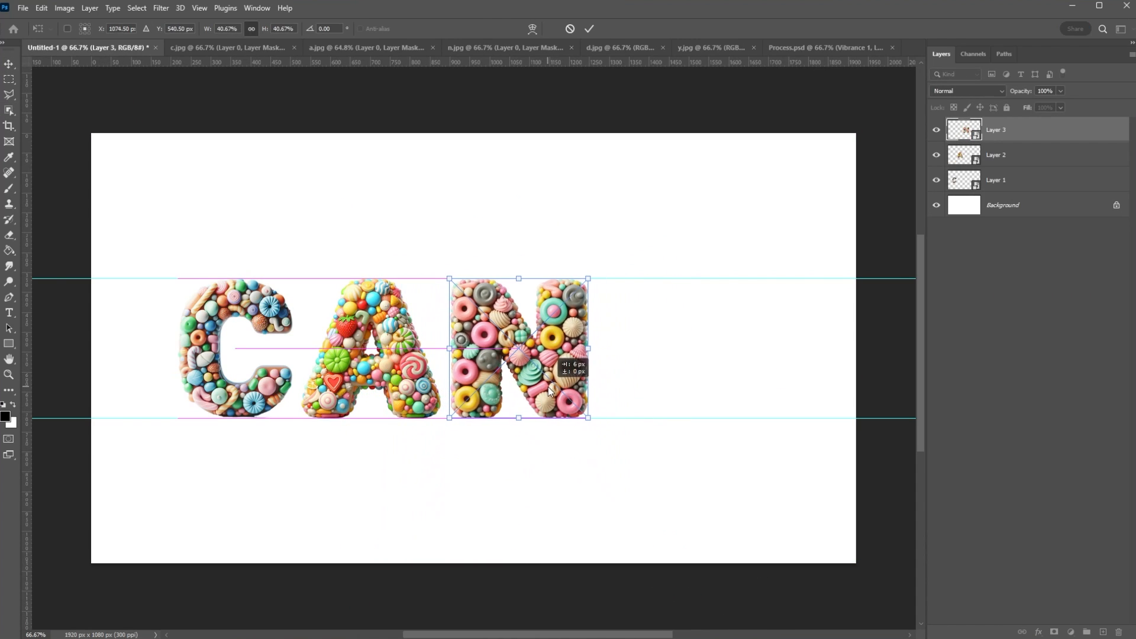
{"action": "key", "text": "Return"}
- Select the candy letter D in d.jpg without its inner opening and mask out the background
{"action": "left_click", "coordinate": [631, 47]}
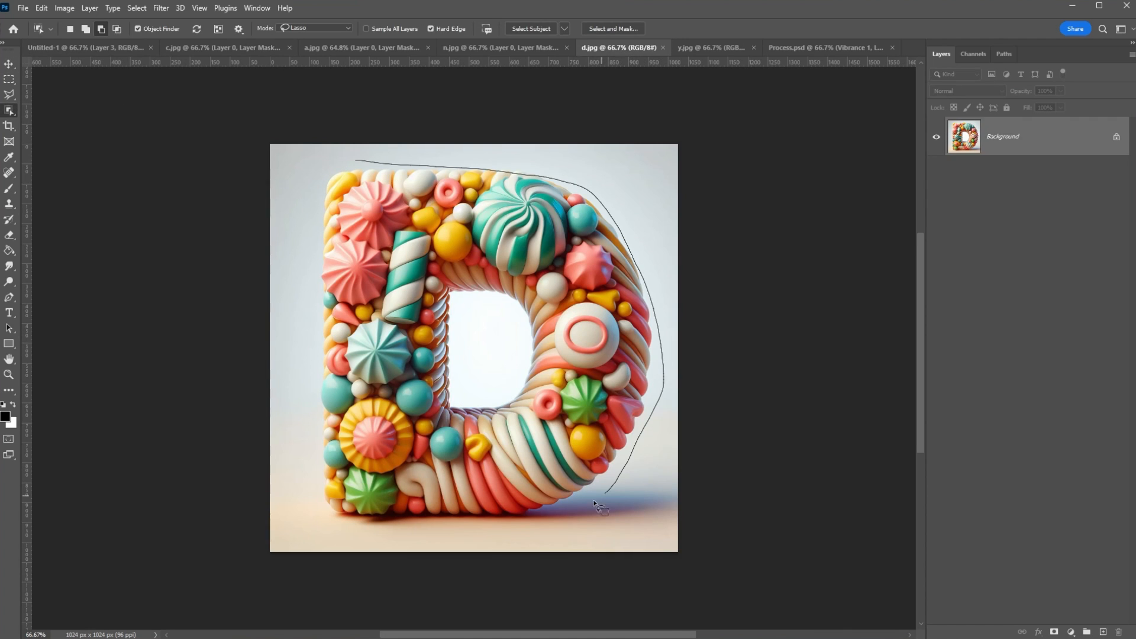
{"action": "left_click_drag", "start_coordinate": [357, 158], "coordinate": [359, 160]}
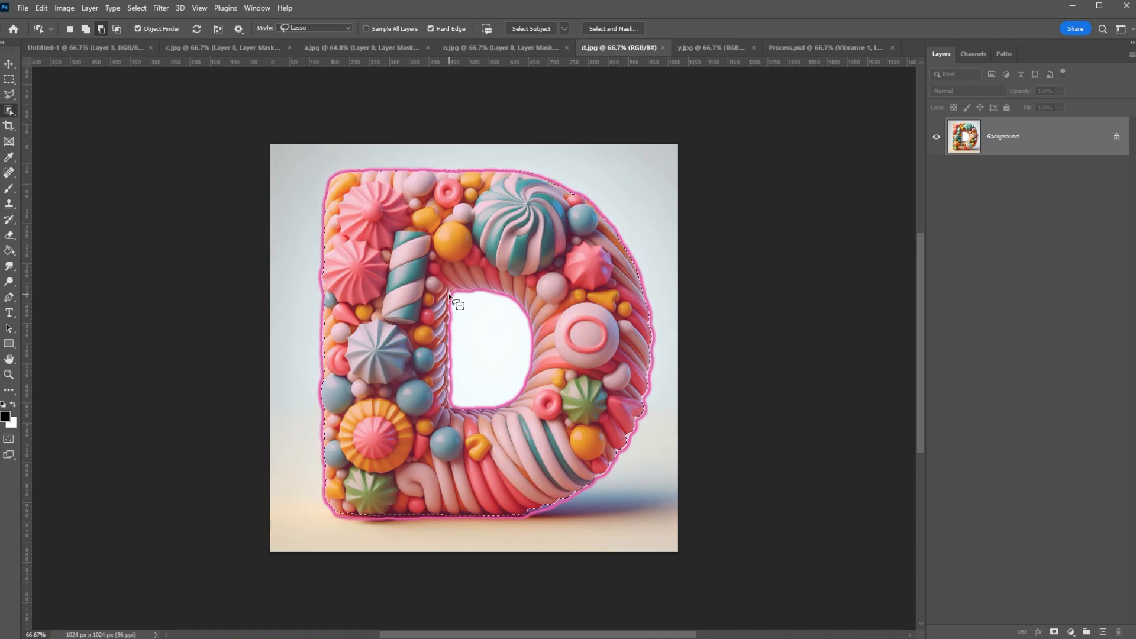
{"action": "left_click", "coordinate": [1054, 631]}
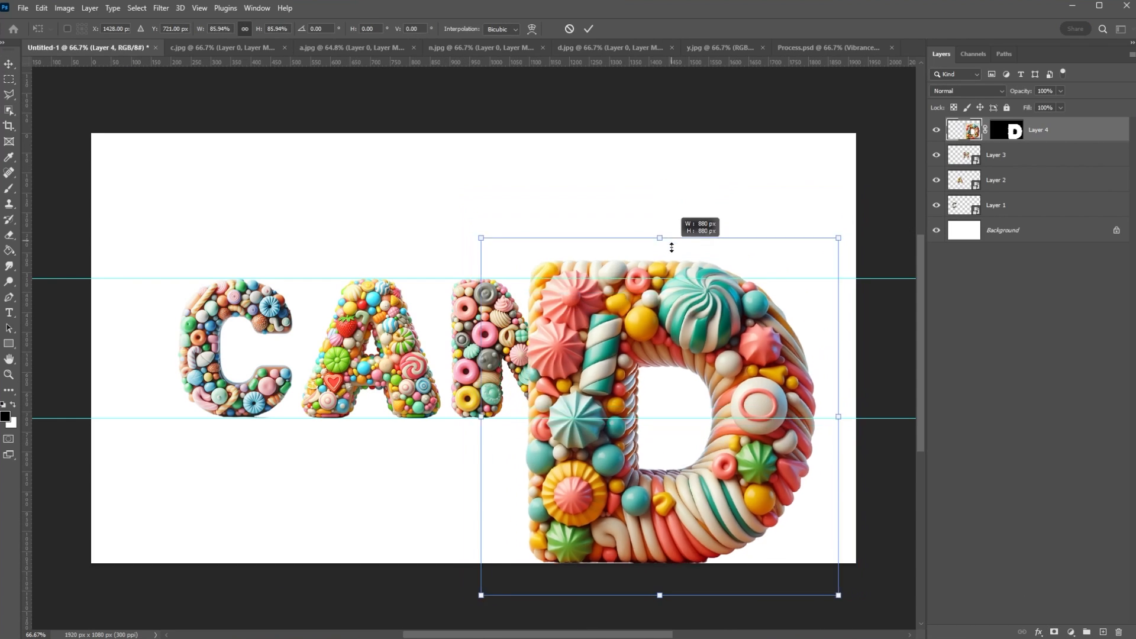
- Scale the letter D in Untitled-1 down to fit between the two guides
{"action": "left_click_drag", "start_coordinate": [672, 248], "coordinate": [672, 282]}
{"action": "left_click_drag", "start_coordinate": [663, 596], "coordinate": [662, 432]}
{"action": "left_click_drag", "start_coordinate": [661, 276], "coordinate": [663, 268]}
{"action": "key", "text": "Return"}
- Mask out the background of the candy letter Y in y.jpg and place it in Untitled-1
{"action": "left_click", "coordinate": [700, 48]}
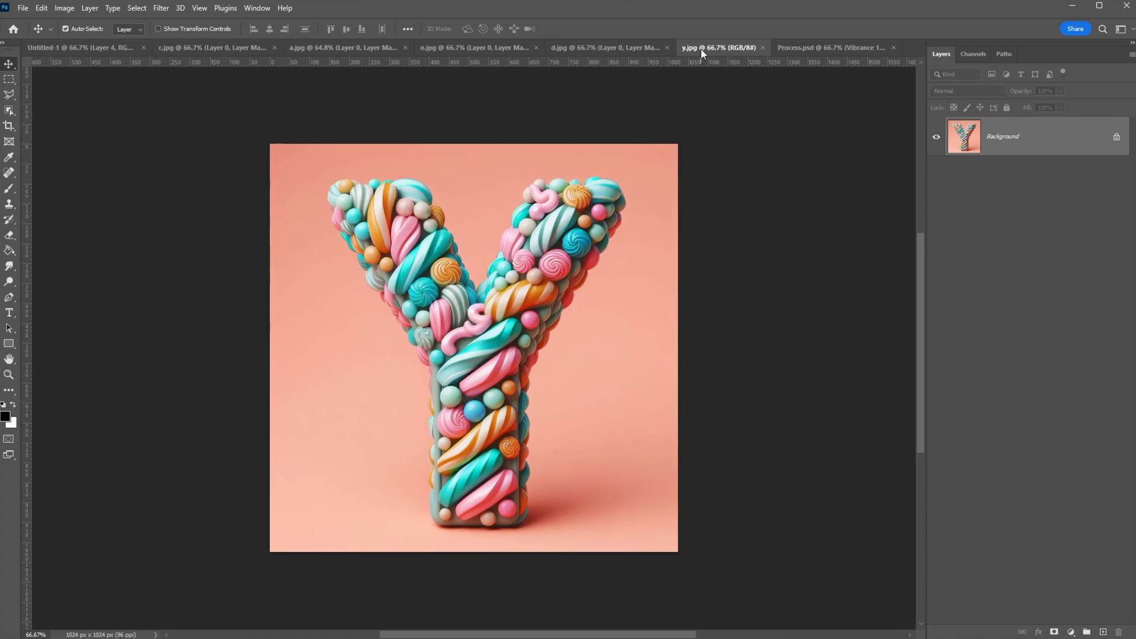
{"action": "key", "text": "w"}
{"action": "left_click_drag", "start_coordinate": [372, 308], "coordinate": [382, 313]}
{"action": "left_click", "coordinate": [1054, 632]}
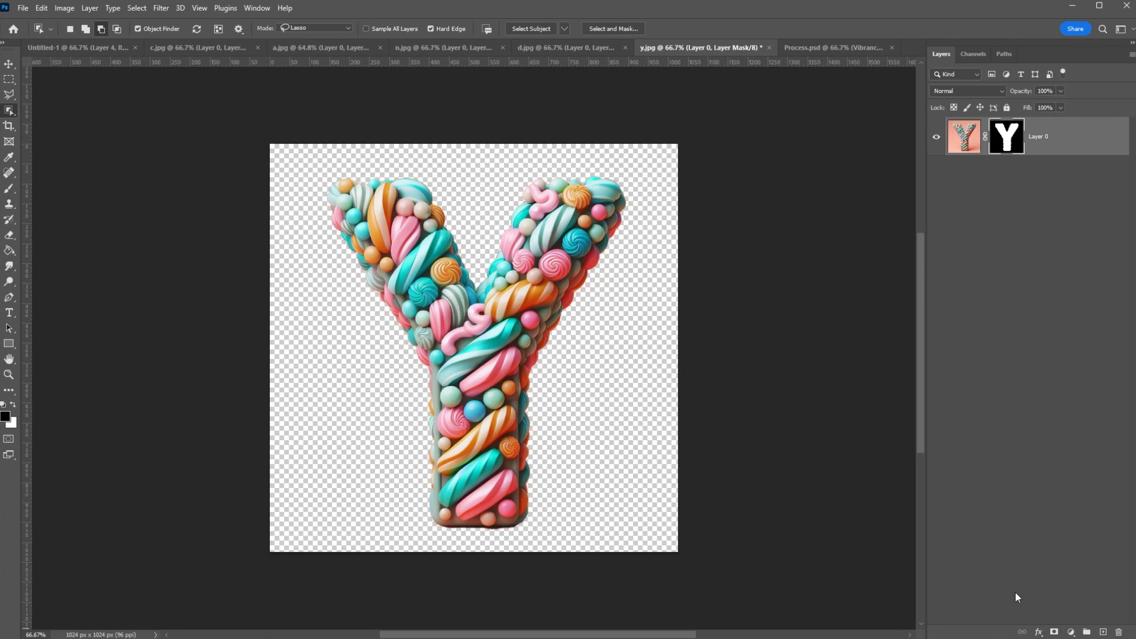
{"action": "key", "text": "v"}
{"action": "mouse_move", "coordinate": [512, 391]}
{"action": "left_mouse_down"}
{"action": "mouse_move", "coordinate": [68, 48]}
{"action": "mouse_move", "coordinate": [725, 408]}
{"action": "left_mouse_up"}
- Convert the D and Y layers to smart objects and scale the Y to about 40%, fitting it between the guides right after the D
{"action": "right_click", "coordinate": [1055, 158]}
{"action": "left_click", "coordinate": [982, 308]}
{"action": "right_click", "coordinate": [1045, 133]}
{"action": "left_click", "coordinate": [1000, 307]}
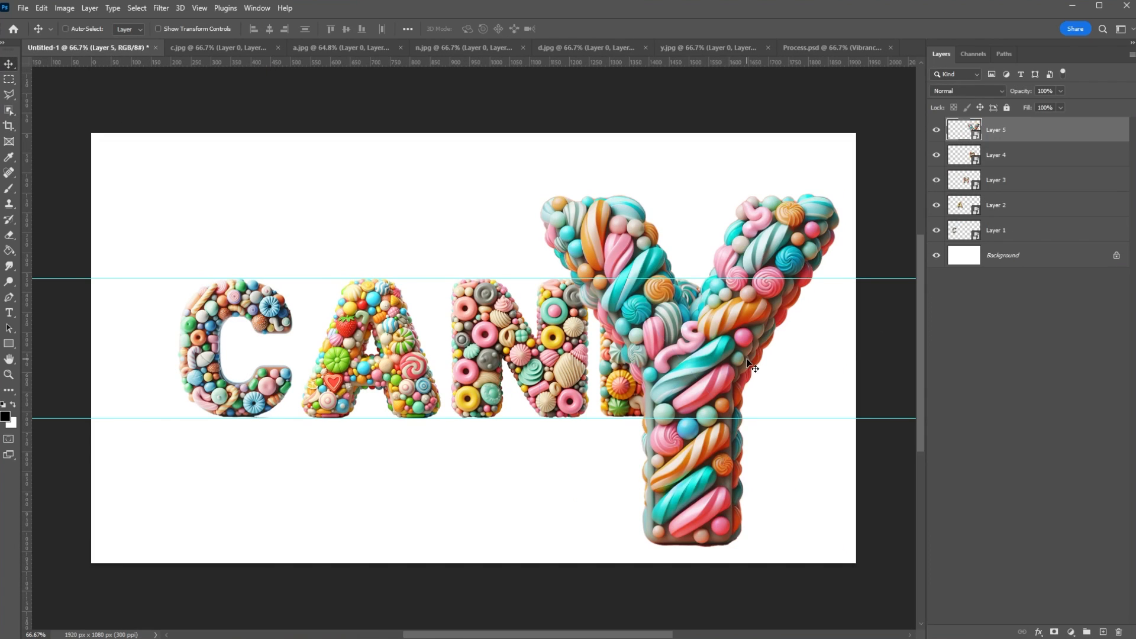
{"action": "key", "text": "ctrl+t"}
{"action": "left_click_drag", "start_coordinate": [692, 547], "coordinate": [790, 384]}
- Group the five letter layers, Layer 1 to Layer 5, and name the group Letters
{"action": "left_click", "coordinate": [1048, 233]}
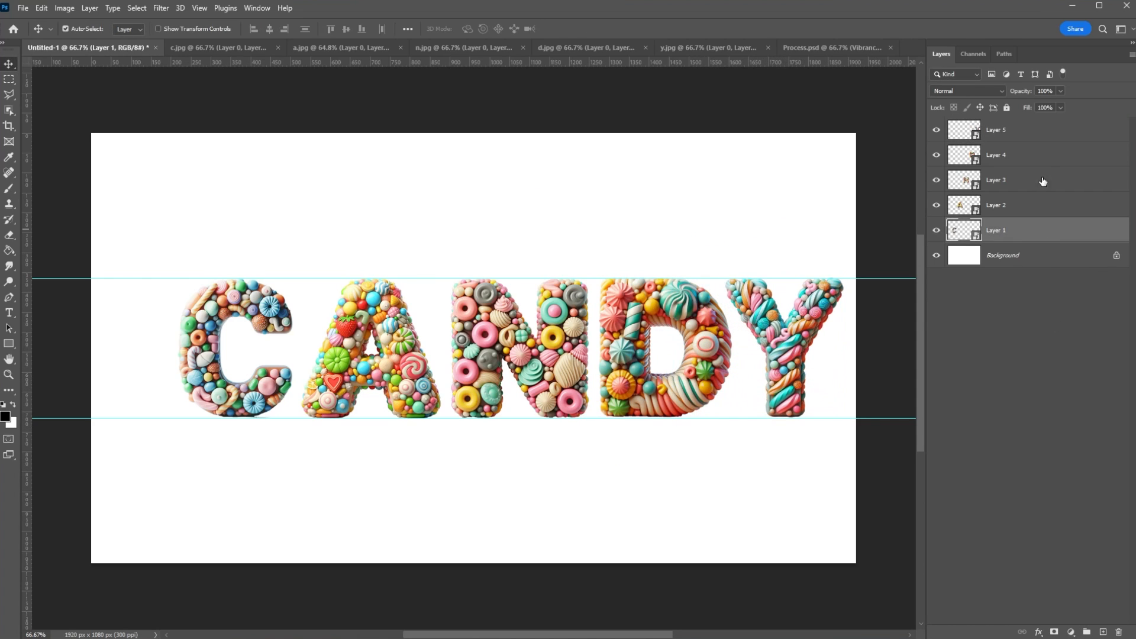
{"action": "left_click", "coordinate": [1033, 131], "text": "shift"}
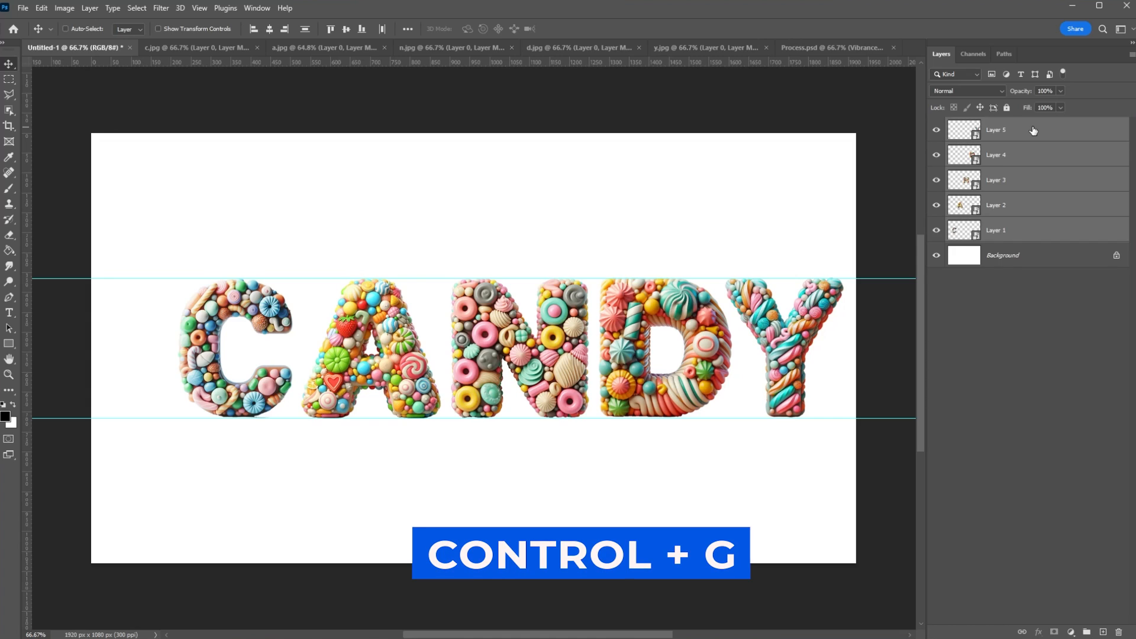
{"action": "key", "text": "ctrl+g"}
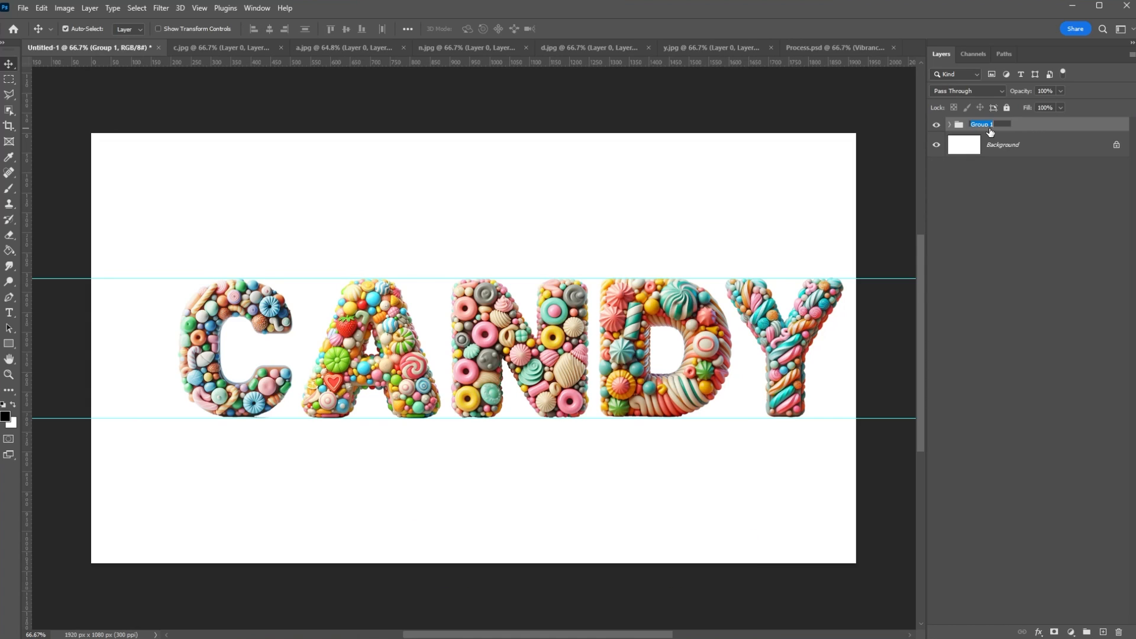
{"action": "left_click", "coordinate": [990, 129]}
{"action": "type", "text": "Letters"}
{"action": "key", "text": "Return"}
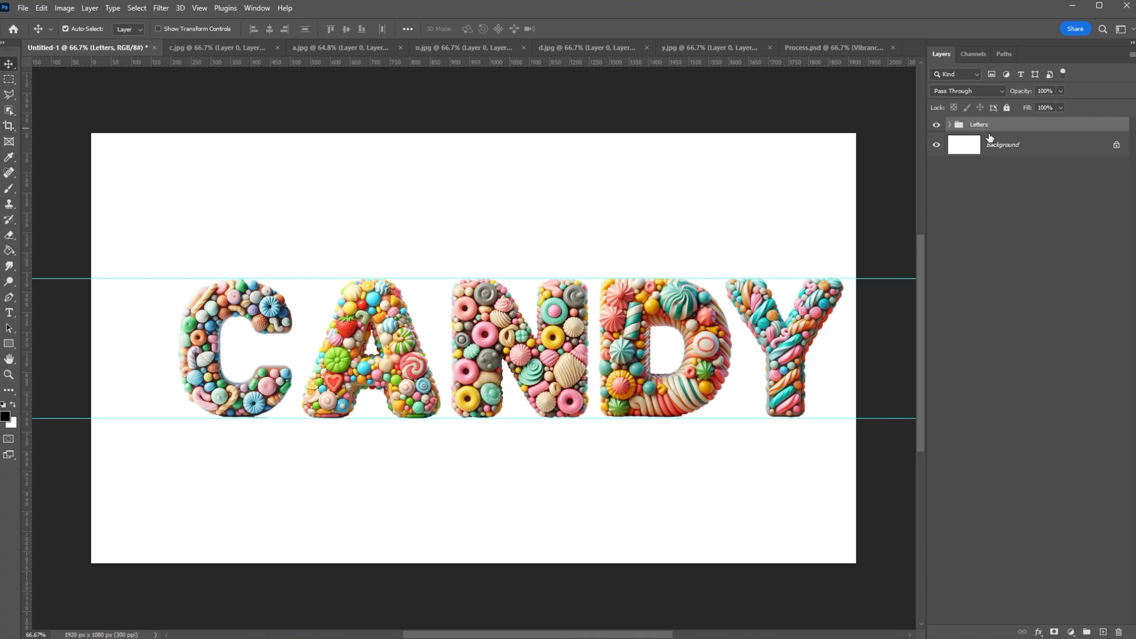
- Move the Letters group to the horizontal centre of the canvas
{"action": "key", "text": "ctrl+t"}
{"action": "left_click_drag", "start_coordinate": [622, 393], "coordinate": [584, 393]}
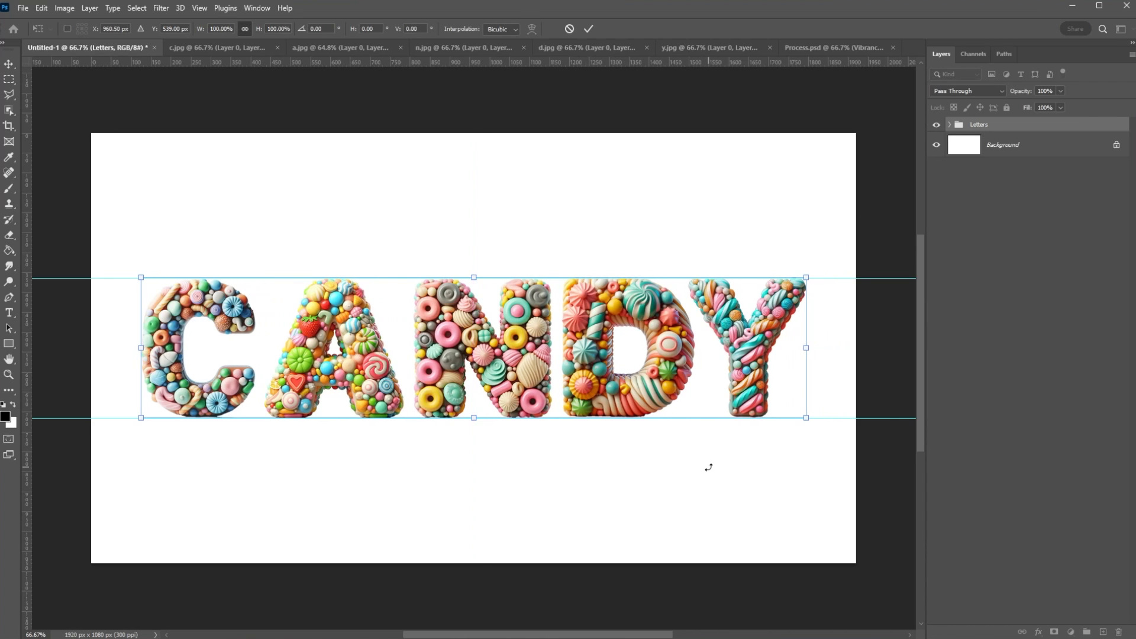
{"action": "key", "text": "Return"}
{"action": "left_click", "coordinate": [740, 406]}
{"action": "key", "text": "ctrl+t"}
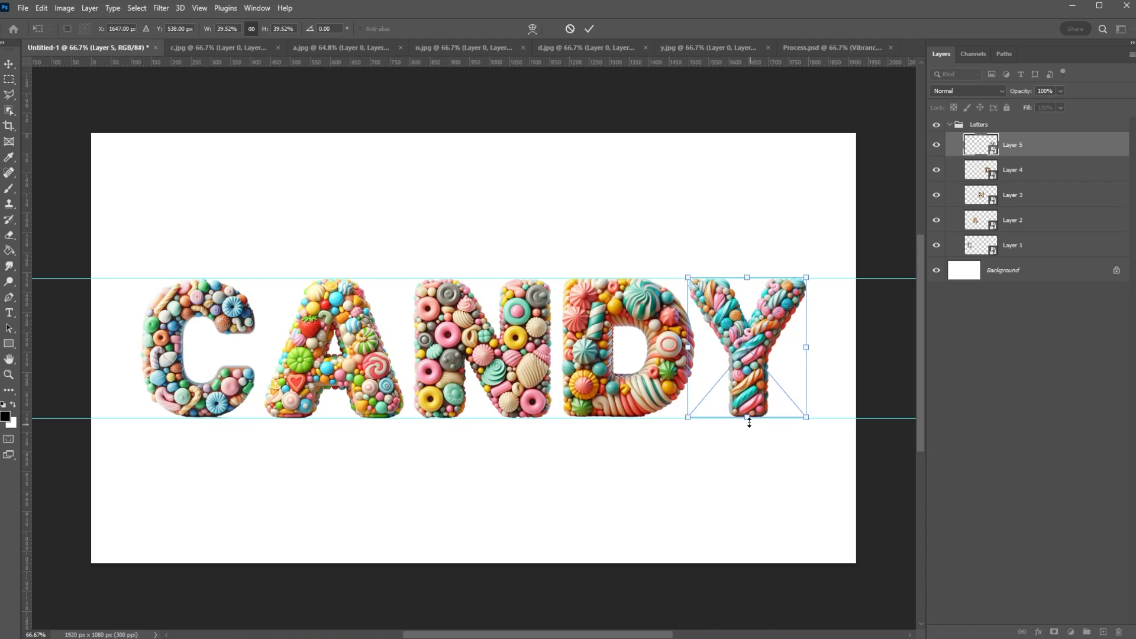
{"action": "key", "text": "Return"}
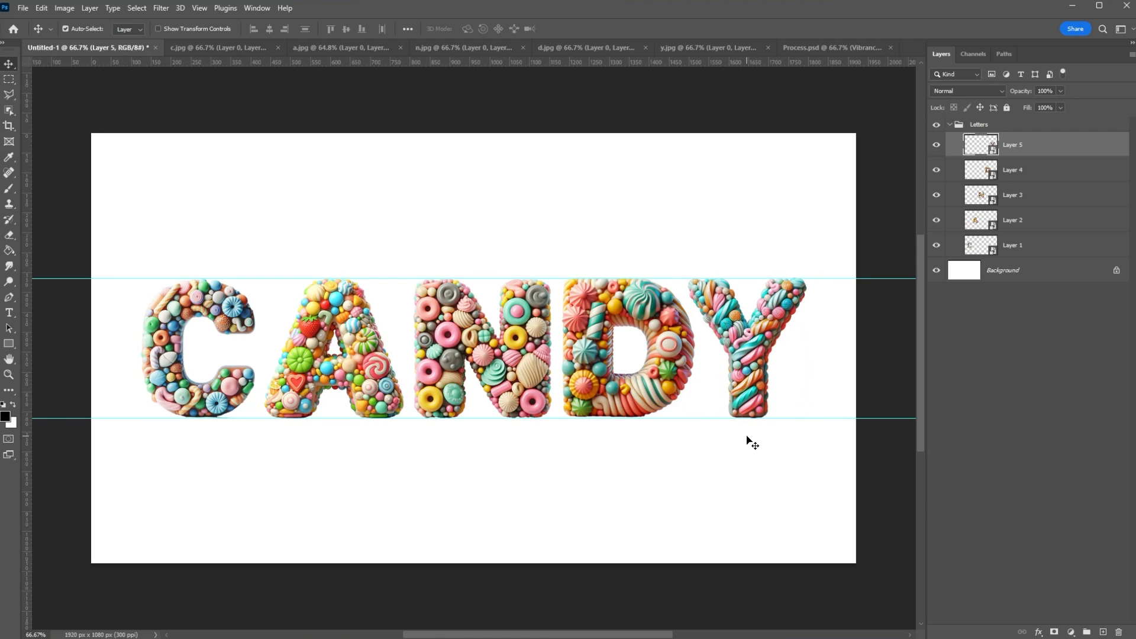
{"action": "left_click", "coordinate": [950, 124]}
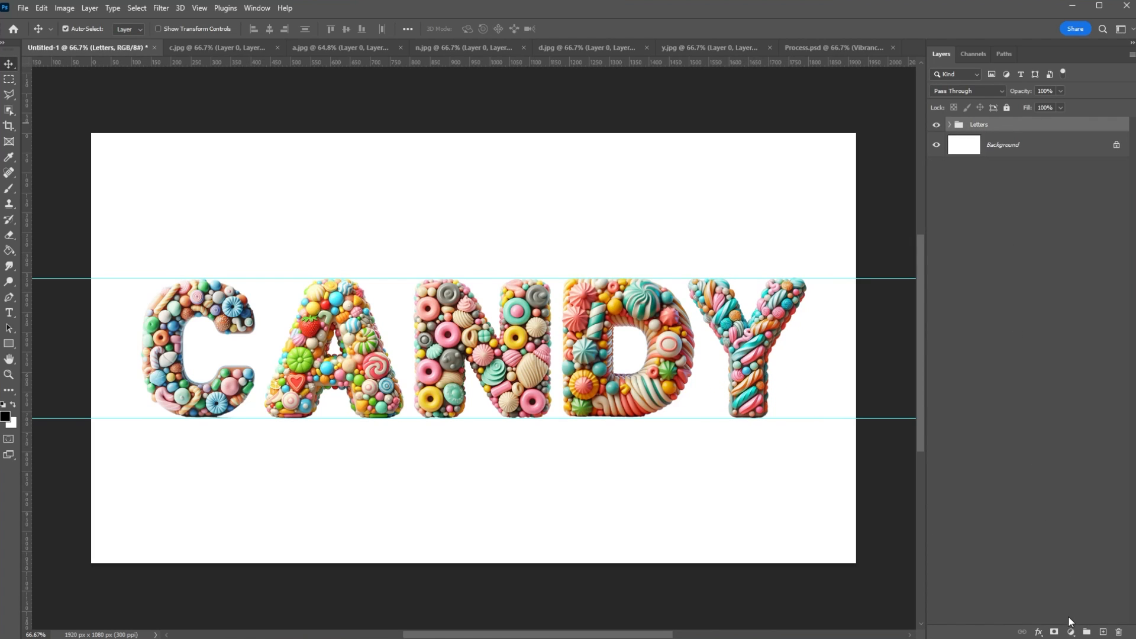
- Add a Vibrance adjustment clipped to the Letters group with Vibrance +100 and Saturation +8, and compare the letters with and without it
{"action": "left_click", "coordinate": [1070, 632]}
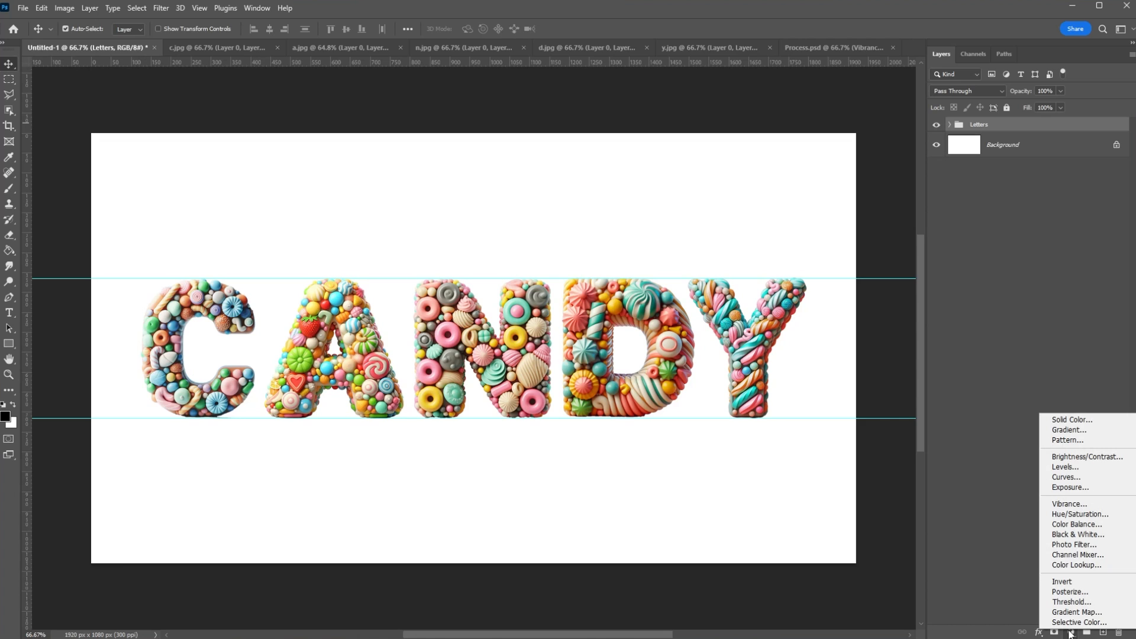
{"action": "left_click", "coordinate": [1059, 503]}
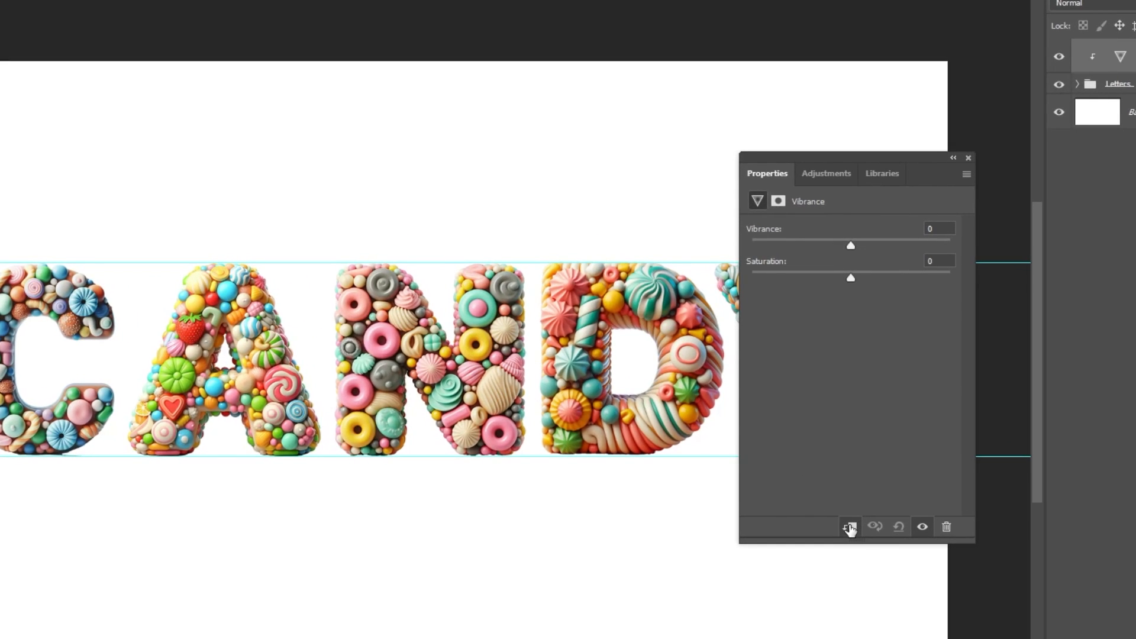
{"action": "left_click_drag", "start_coordinate": [918, 246], "coordinate": [995, 247]}
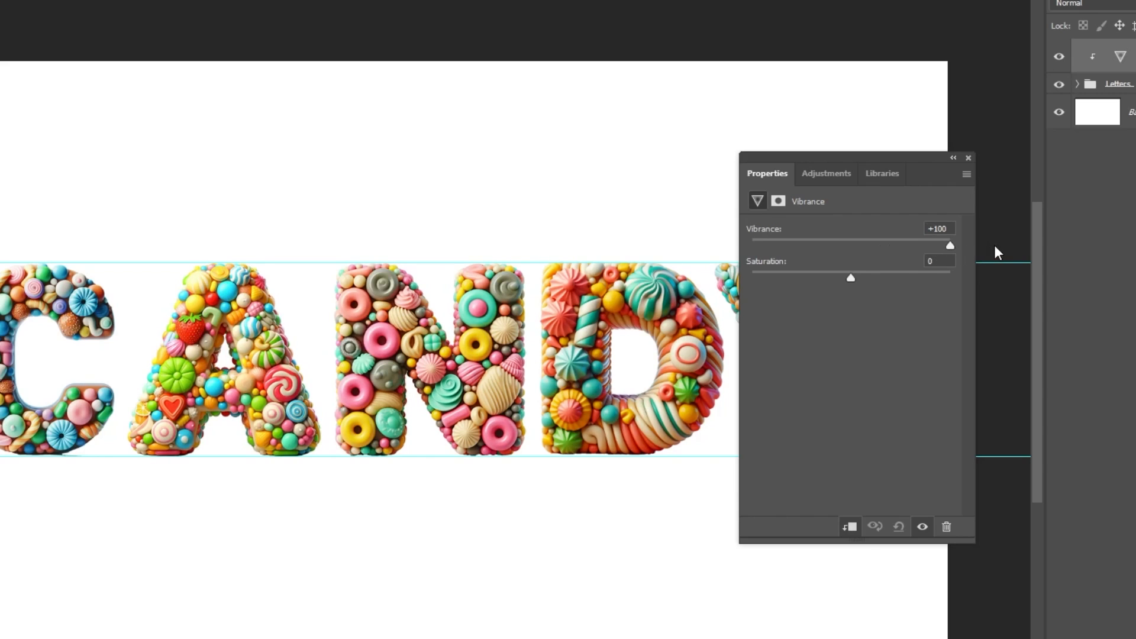
{"action": "left_click_drag", "start_coordinate": [854, 275], "coordinate": [858, 275]}
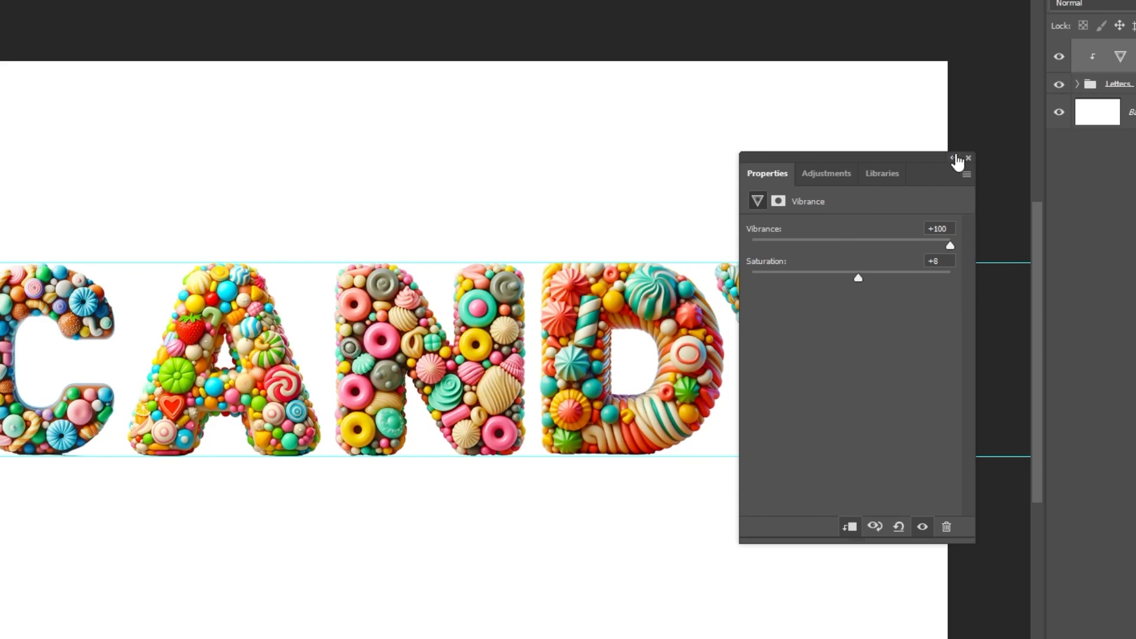
{"action": "left_click", "coordinate": [969, 158]}
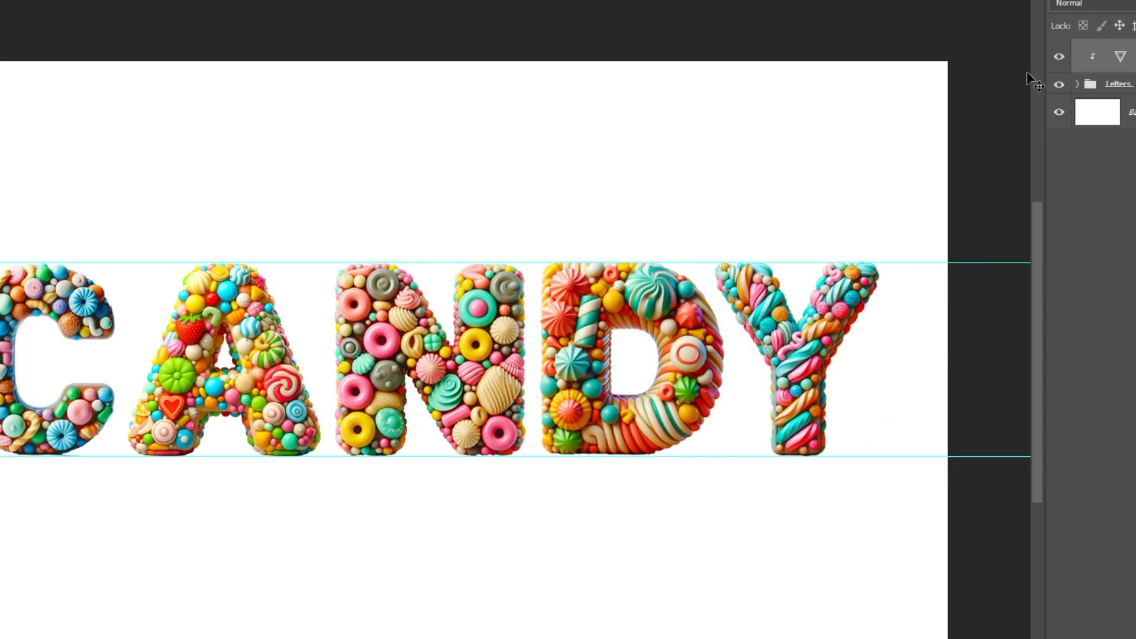
{"action": "left_click", "coordinate": [1061, 57]}
{"action": "left_click", "coordinate": [1061, 56]}
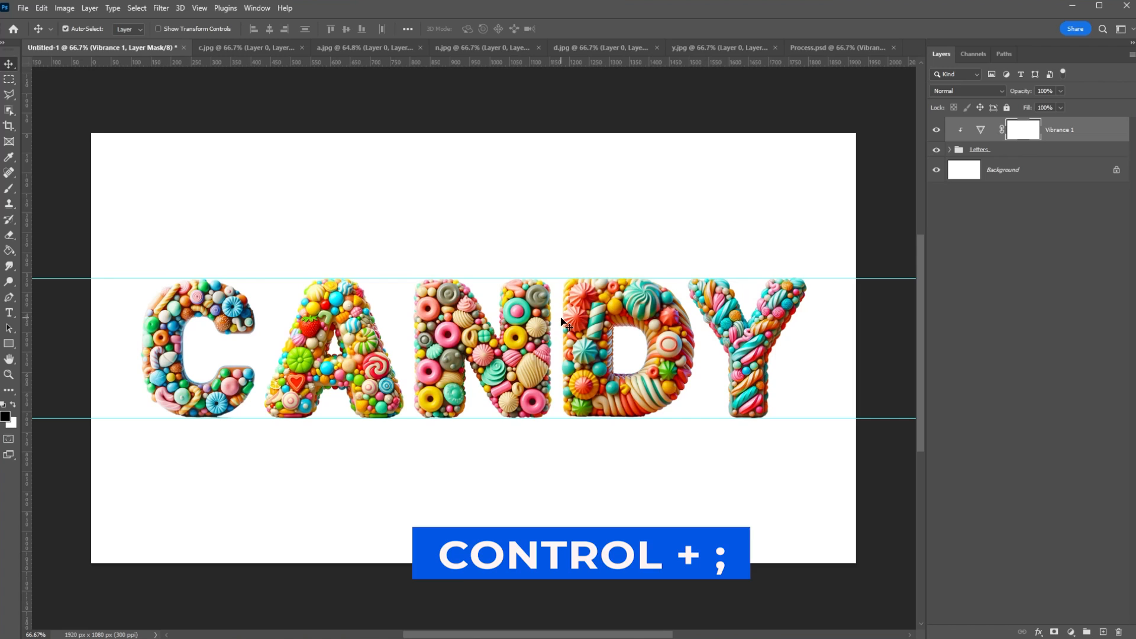
- Hide the guides and add a new empty layer directly above the Background
{"action": "key", "text": "ctrl+semicolon"}
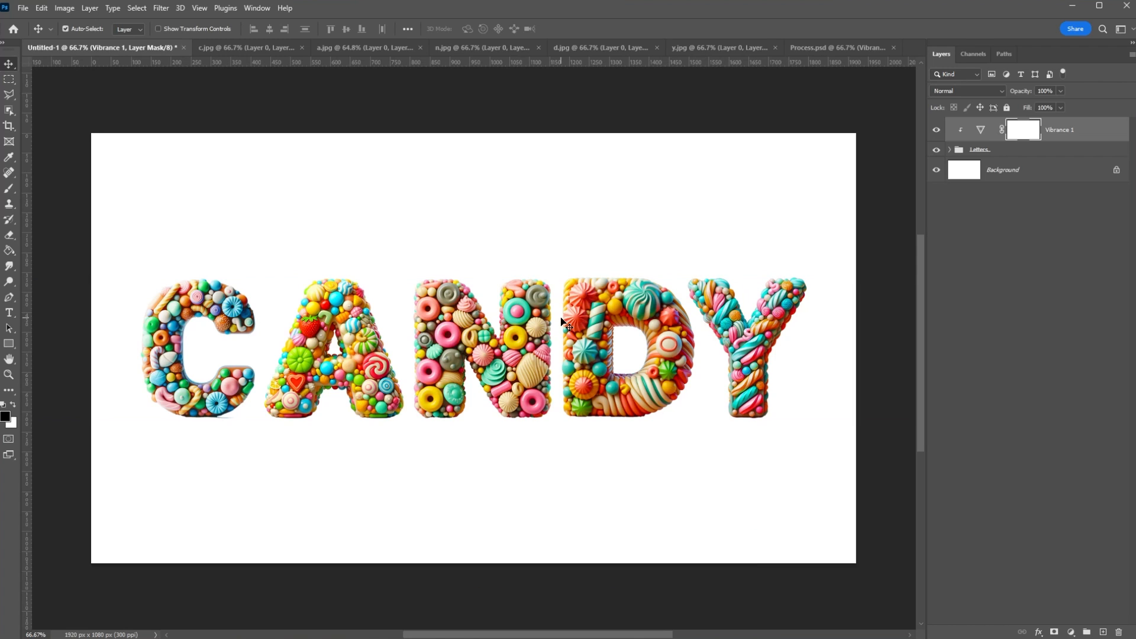
{"action": "left_click_drag", "start_coordinate": [414, 403], "coordinate": [441, 399]}
{"action": "left_click_drag", "start_coordinate": [416, 385], "coordinate": [471, 385]}
{"action": "left_click", "coordinate": [1019, 172]}
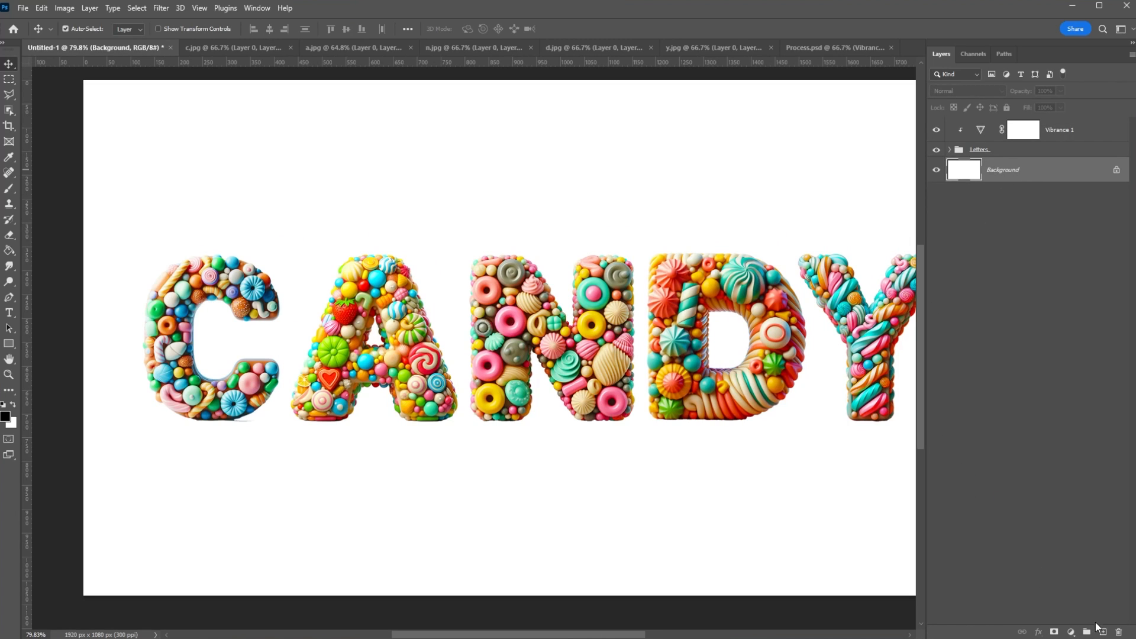
{"action": "left_click", "coordinate": [1103, 632]}
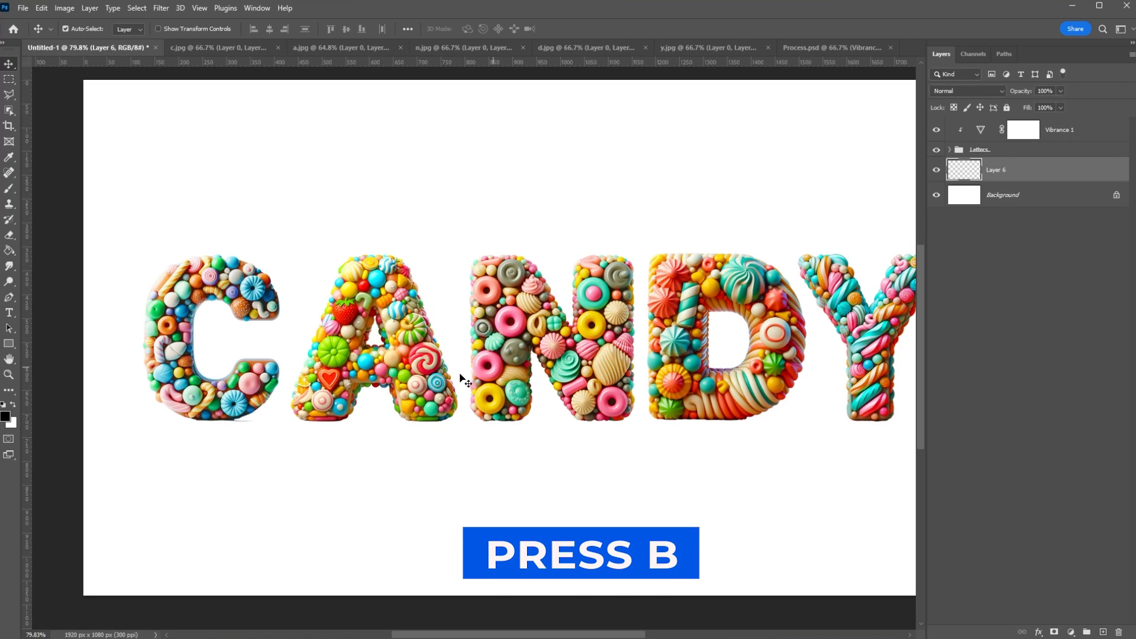
- Paint one soft black spot behind the lower part of the C with a 300 px Soft Round brush at 0% hardness
{"action": "key", "text": "b"}
{"action": "right_click", "coordinate": [255, 299]}
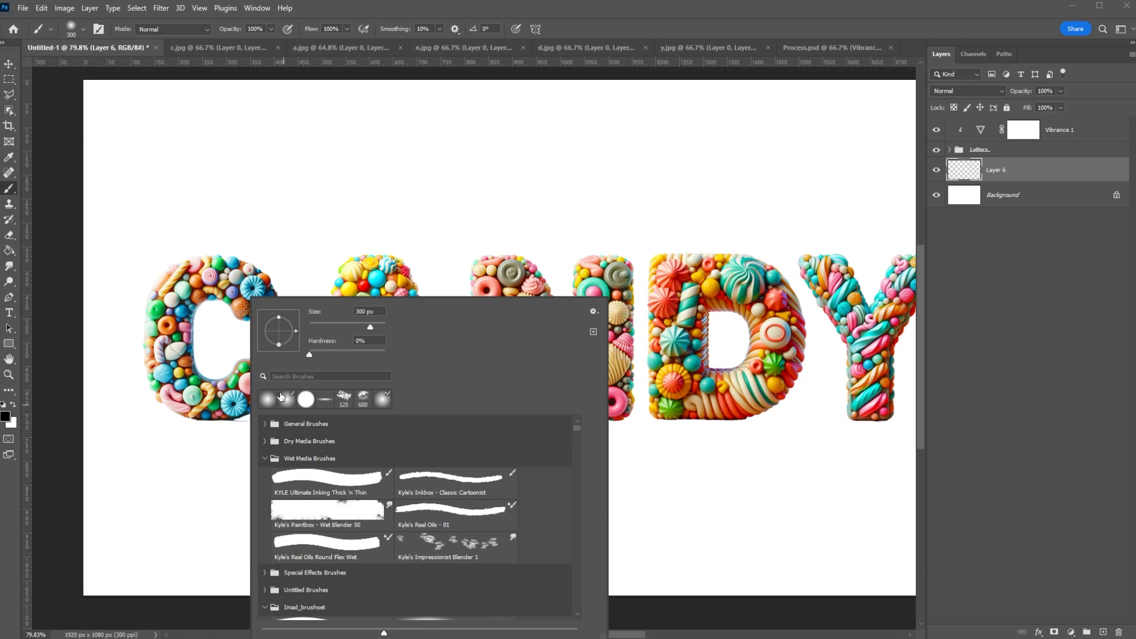
{"action": "key", "text": "Escape"}
{"action": "left_click", "coordinate": [83, 28]}
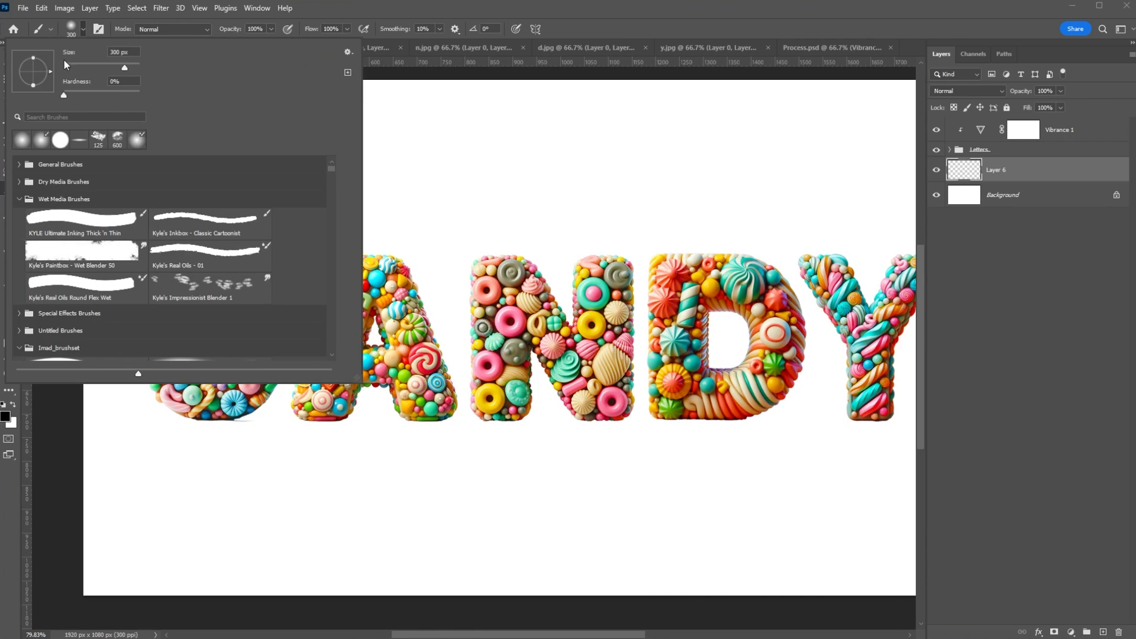
{"action": "left_click", "coordinate": [21, 165]}
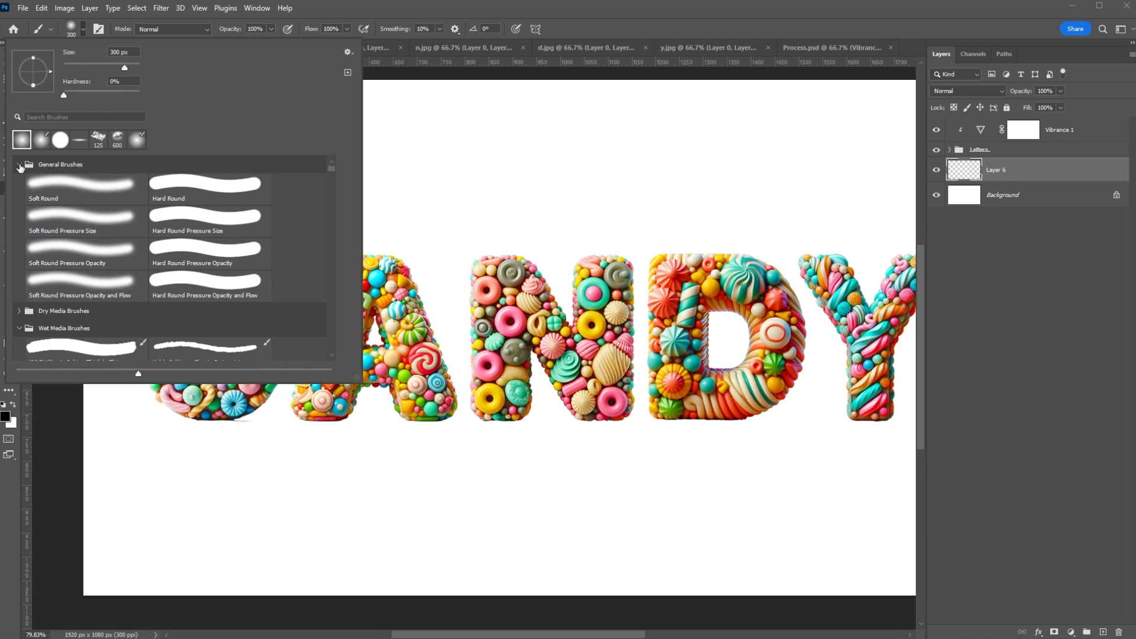
{"action": "left_click", "coordinate": [342, 2]}
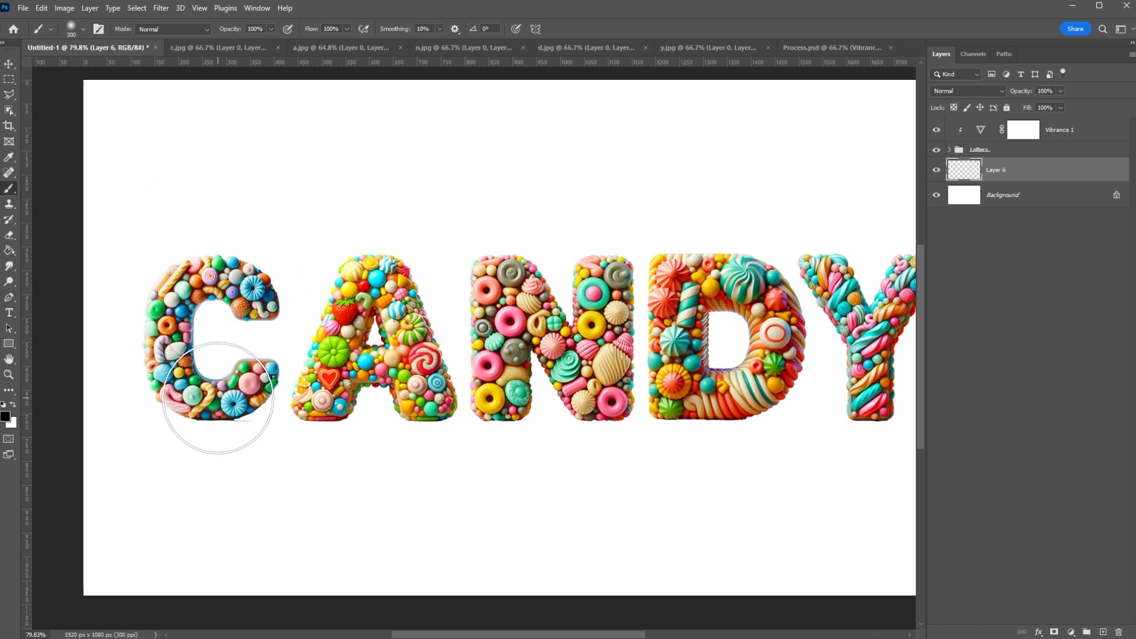
{"action": "left_click_drag", "start_coordinate": [217, 397], "coordinate": [300, 497]}
- Flatten the black spot to about 10% of its height and position it as a shadow directly beneath the C
{"action": "key", "text": "v"}
{"action": "key", "text": "ctrl+t"}
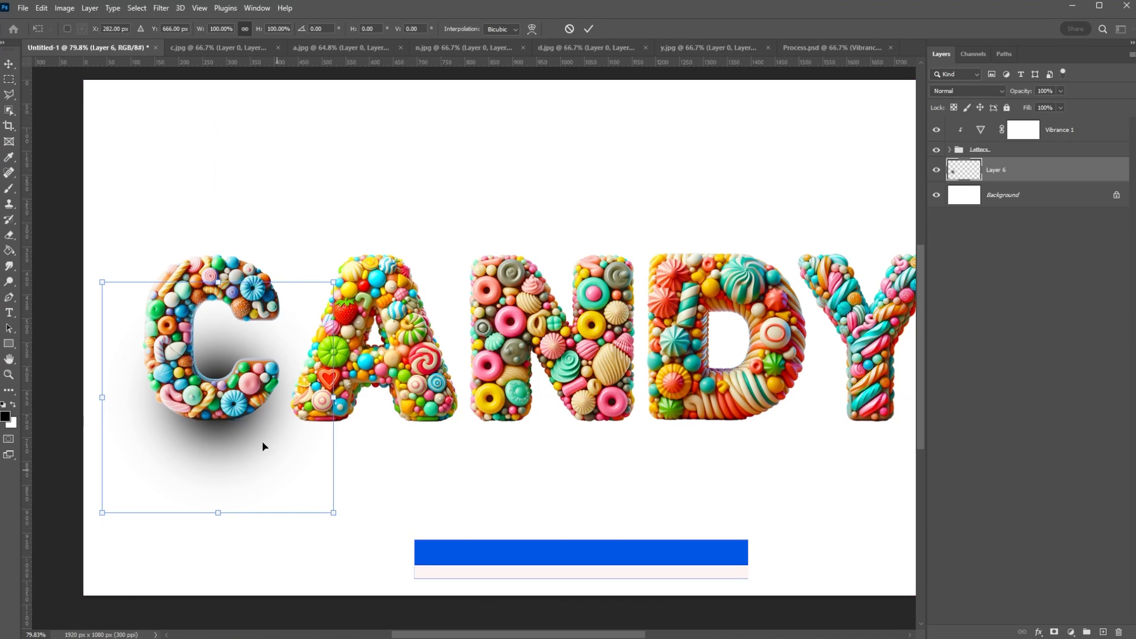
{"action": "left_click_drag", "start_coordinate": [218, 283], "coordinate": [208, 429]}
{"action": "key", "text": "shift+Right"}
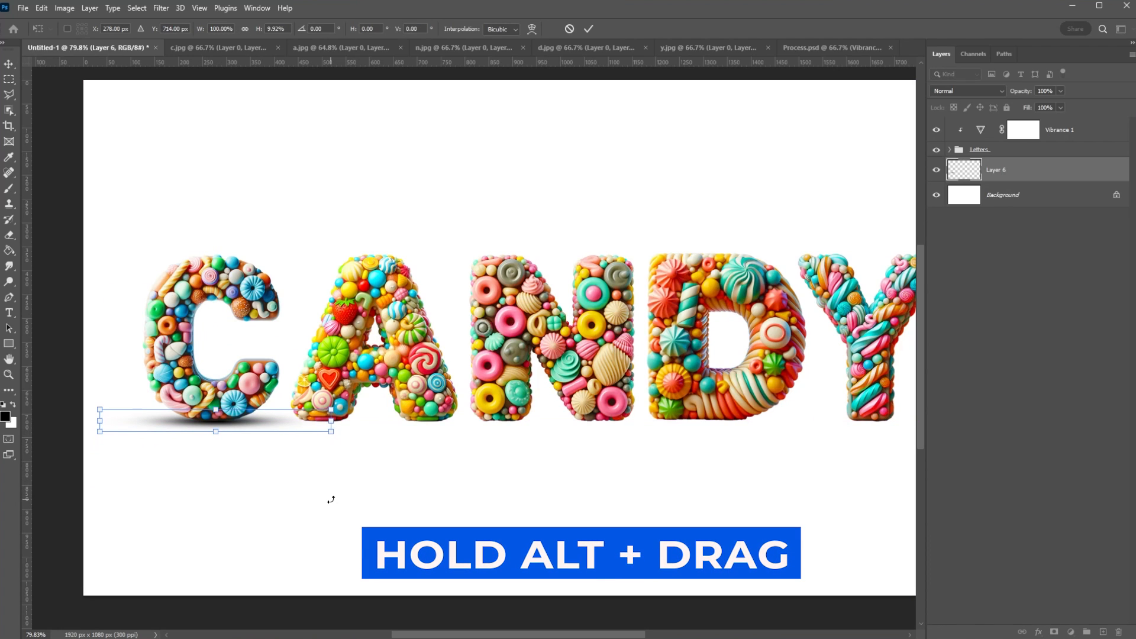
{"action": "key", "text": "Left"}
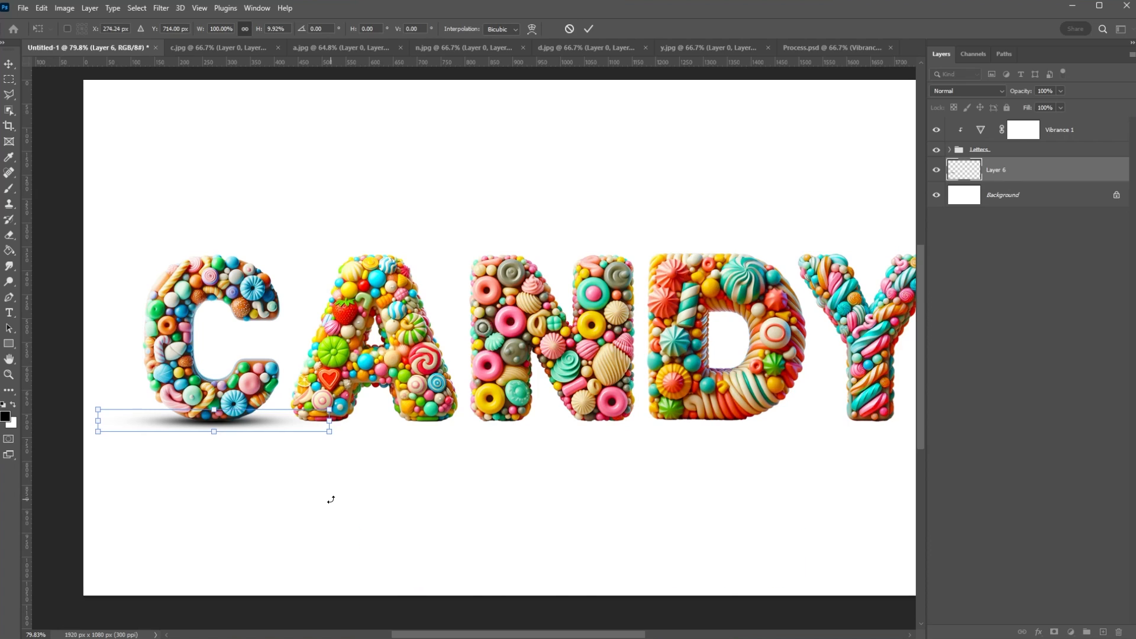
{"action": "key", "text": "Return"}
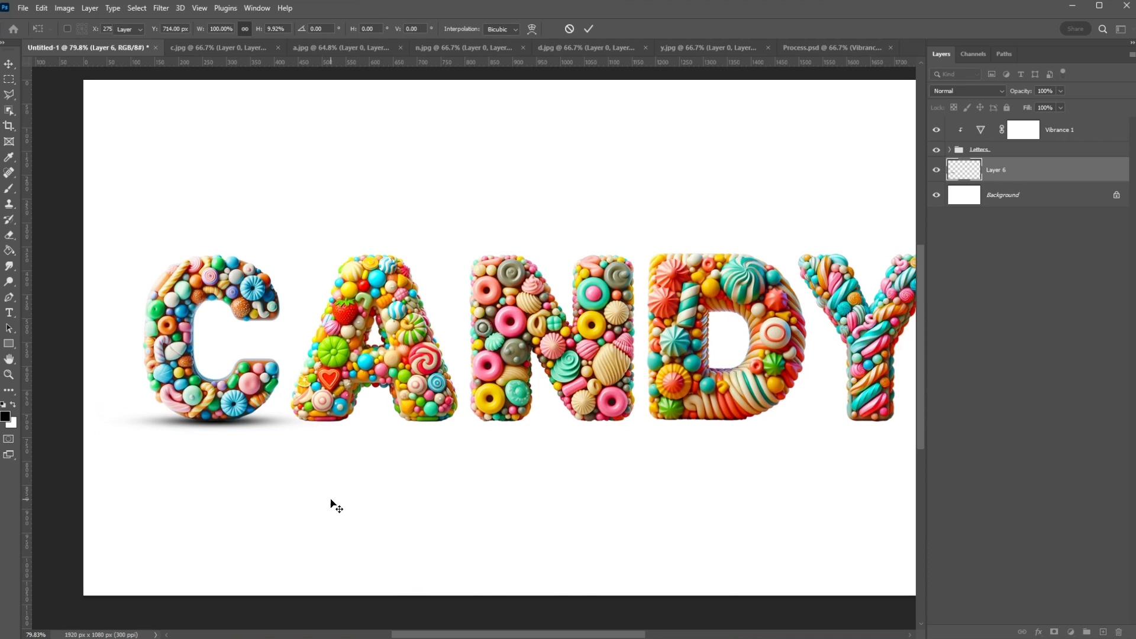
- Duplicate the shadow under the A's right leg, make it narrower, and place another copy under its left leg
{"action": "left_click_drag", "start_coordinate": [258, 425], "coordinate": [470, 426]}
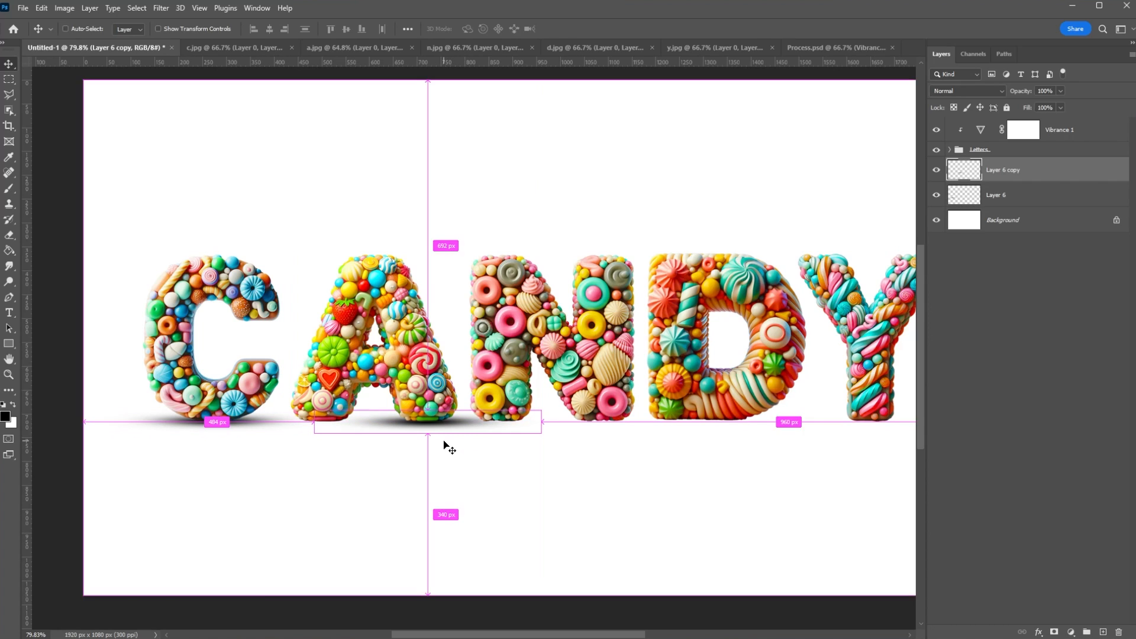
{"action": "key", "text": "ctrl+t"}
{"action": "left_click_drag", "start_coordinate": [542, 423], "coordinate": [507, 423]}
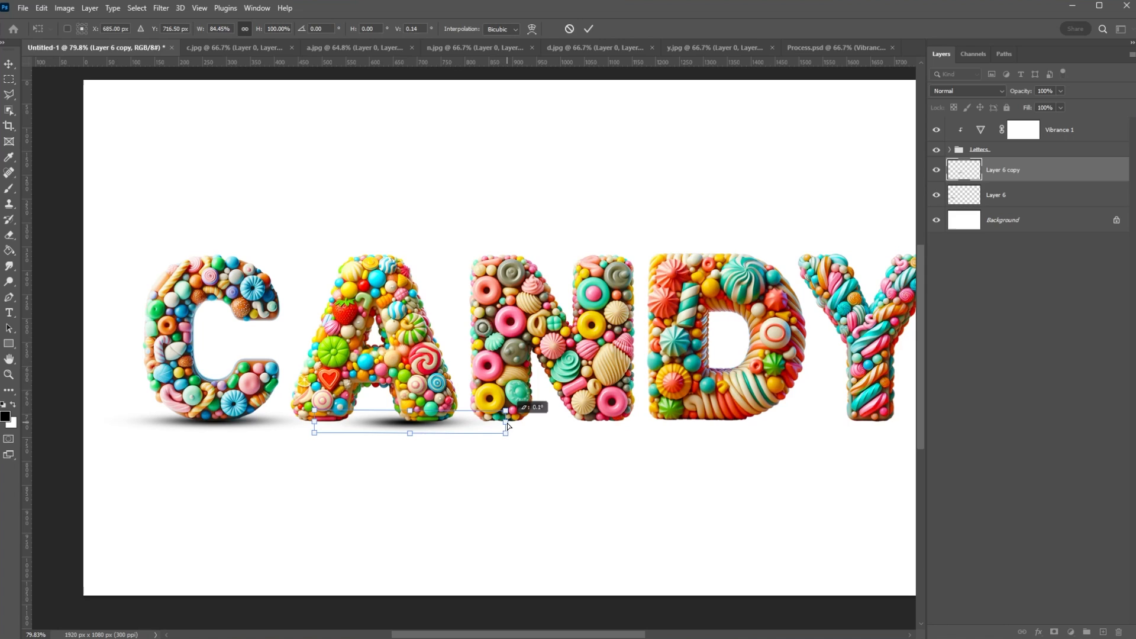
{"action": "left_click_drag", "start_coordinate": [314, 422], "coordinate": [341, 422]}
{"action": "key", "text": "Return"}
{"action": "left_click_drag", "start_coordinate": [460, 441], "coordinate": [349, 419]}
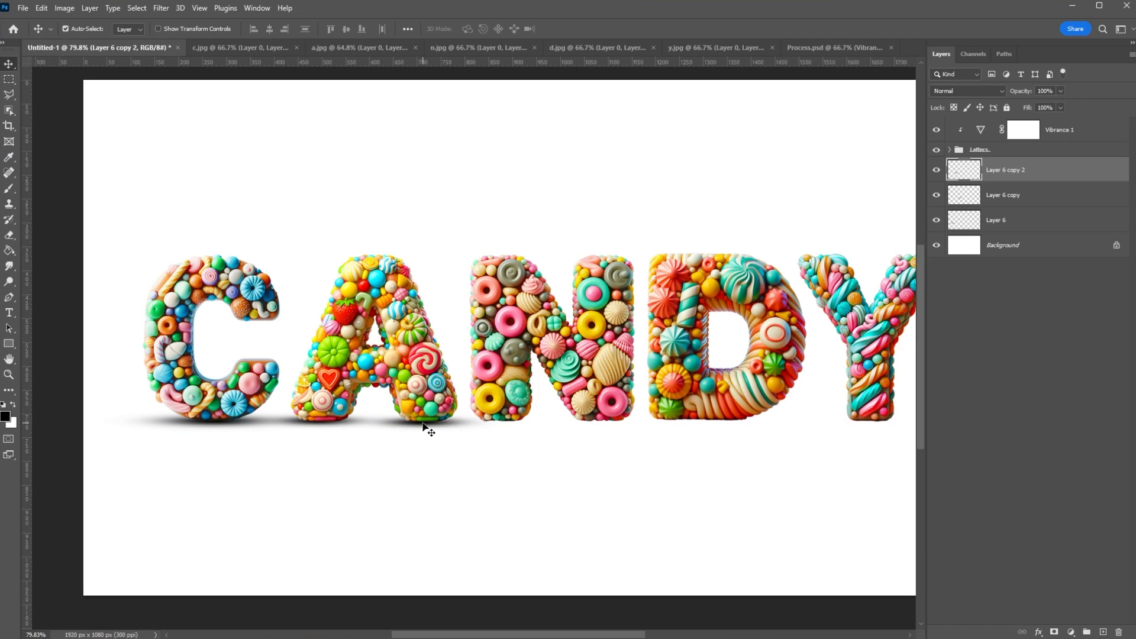
- Place shadow copies under the legs of the N and under the D, widening and nudging the D's shadow to fit
{"action": "left_click_drag", "start_coordinate": [426, 431], "coordinate": [610, 430]}
{"action": "left_click_drag", "start_coordinate": [197, 424], "coordinate": [668, 424]}
{"action": "key", "text": "ctrl+t"}
{"action": "left_click_drag", "start_coordinate": [799, 420], "coordinate": [865, 423]}
{"action": "key", "text": "Return"}
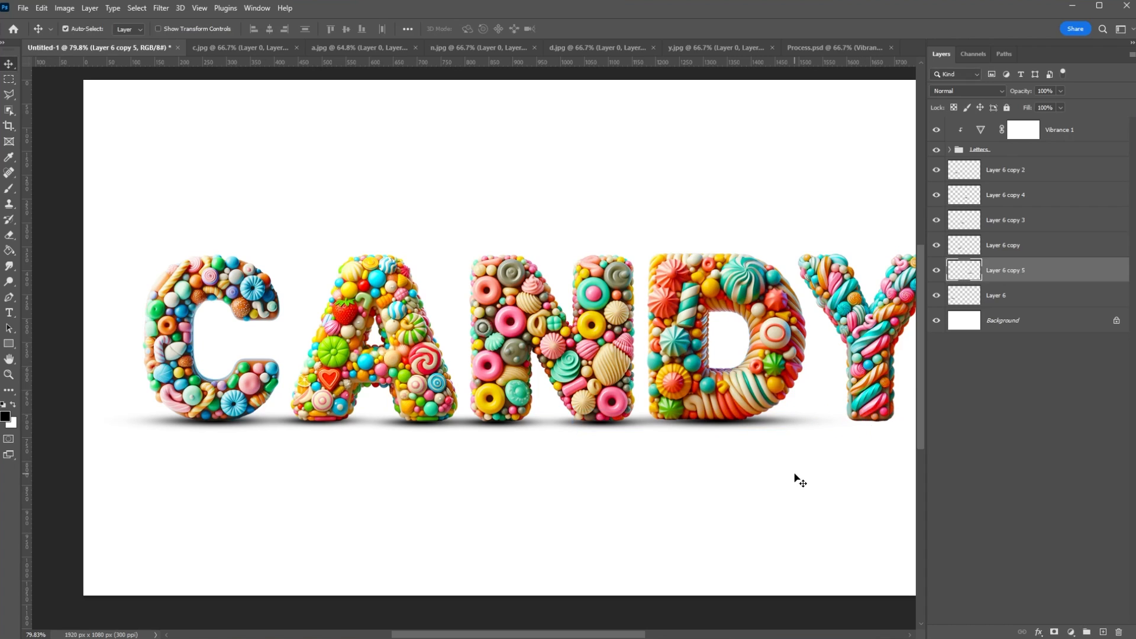
{"action": "key", "text": "shift+Left"}
{"action": "key", "text": "shift+Left"}
{"action": "key", "text": "shift+Right"}
- Place a copy of the narrow shadow under the Y and narrow it further to suit the letter's stem
{"action": "left_click_drag", "start_coordinate": [769, 469], "coordinate": [636, 479]}
{"action": "left_click_drag", "start_coordinate": [734, 451], "coordinate": [734, 451]}
{"action": "key", "text": "ctrl+t"}
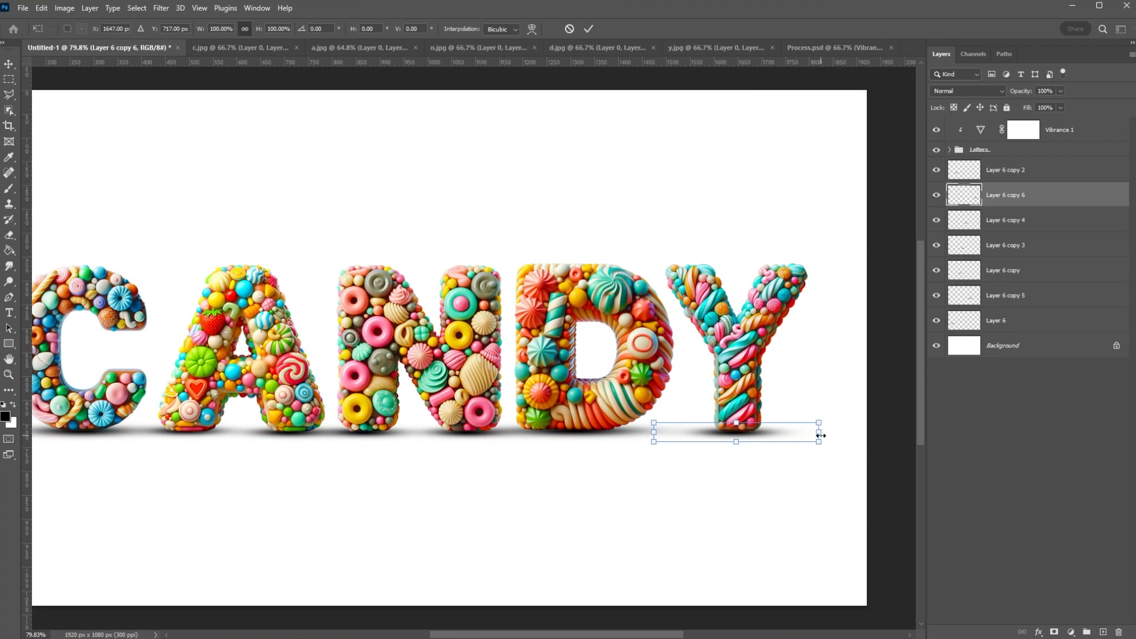
{"action": "left_click_drag", "start_coordinate": [819, 433], "coordinate": [792, 433]}
{"action": "key", "text": "Return"}
- Group all seven shadow layers, name the group Shadows, and lower the group's opacity to about 85%
{"action": "key", "text": "z"}
{"action": "left_click_drag", "start_coordinate": [707, 469], "coordinate": [655, 454]}
{"action": "key", "text": "v"}
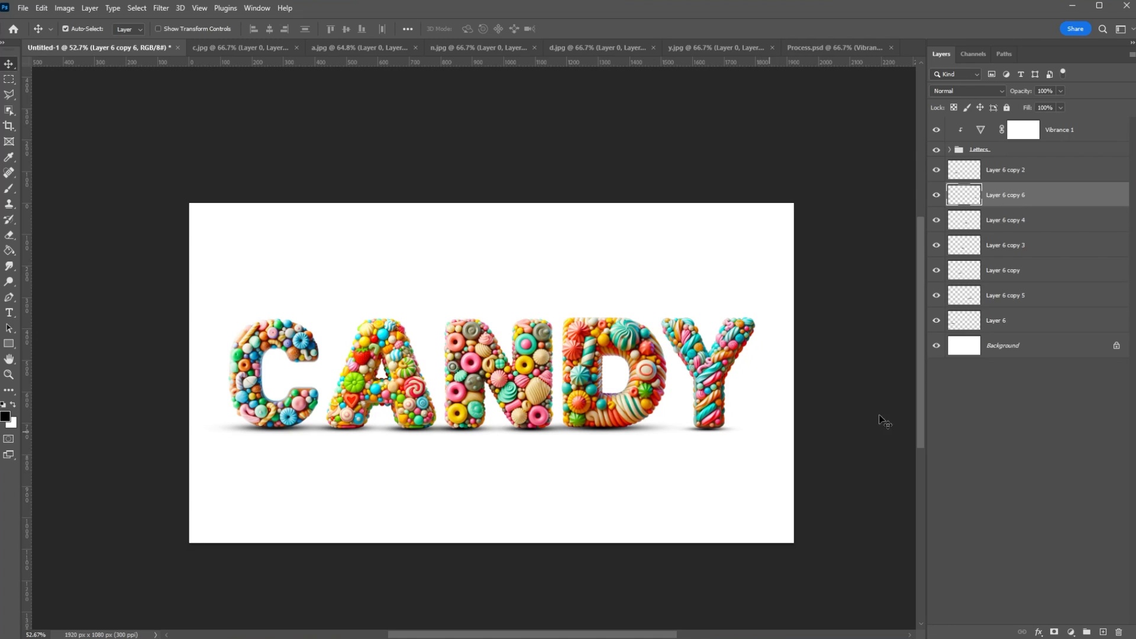
{"action": "left_click", "coordinate": [1023, 323]}
{"action": "left_click", "coordinate": [1030, 176], "text": "shift"}
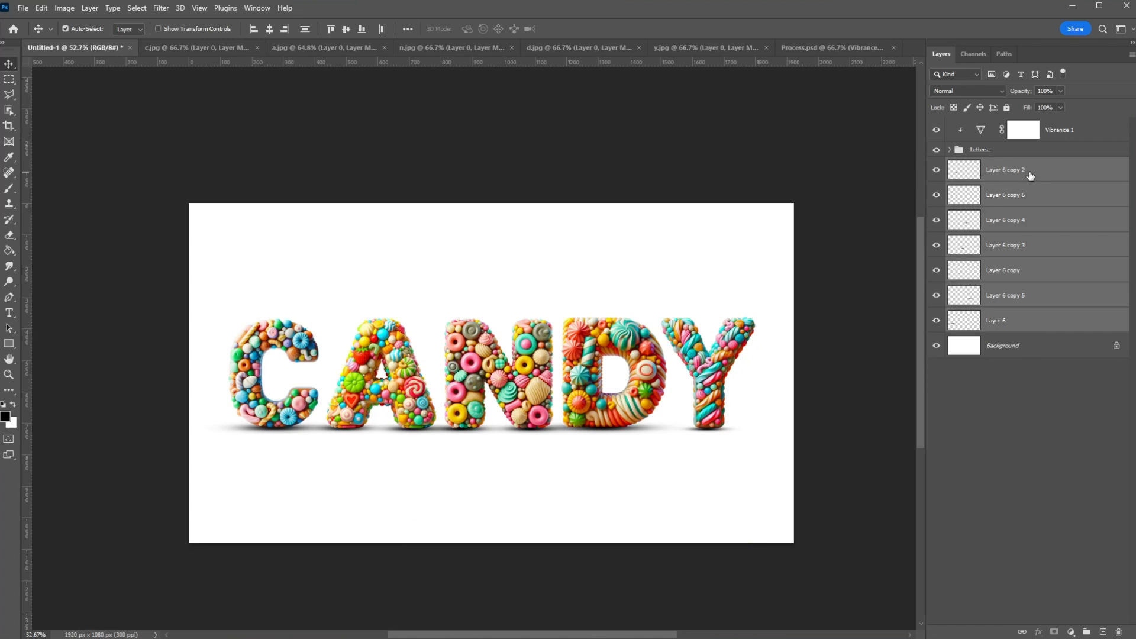
{"action": "key", "text": "ctrl+g"}
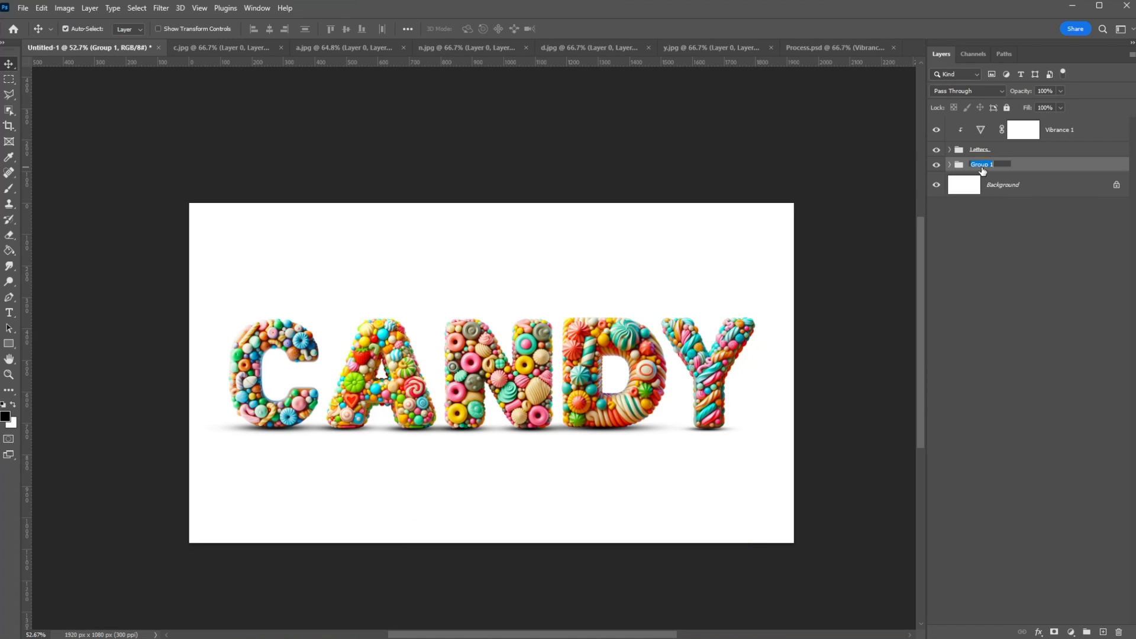
{"action": "type", "text": "Shadows"}
{"action": "key", "text": "Return"}
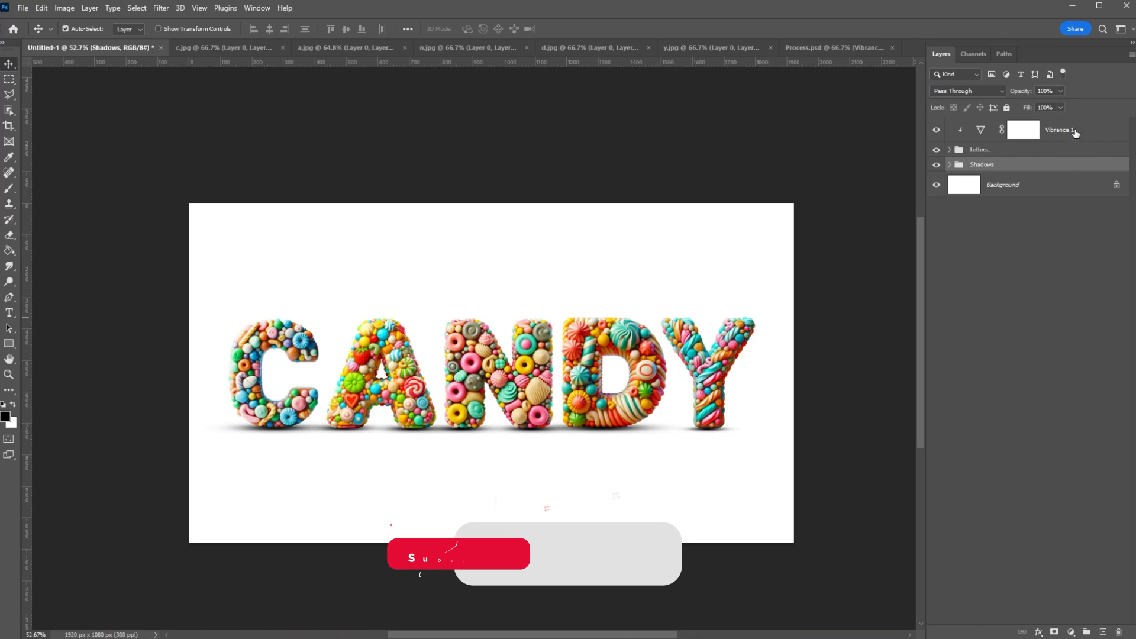
{"action": "left_click", "coordinate": [1060, 108]}
{"action": "left_click_drag", "start_coordinate": [1060, 107], "coordinate": [1051, 103]}
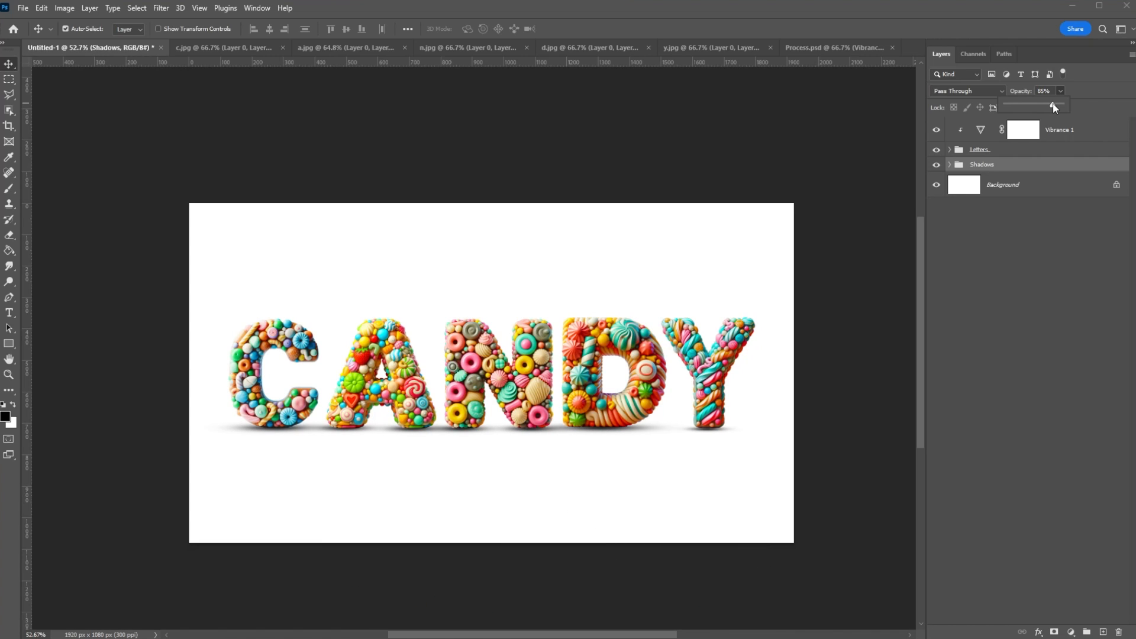
- Unlock the white background layer and enable a Gradient Overlay layer style on it
{"action": "left_click", "coordinate": [1116, 184]}
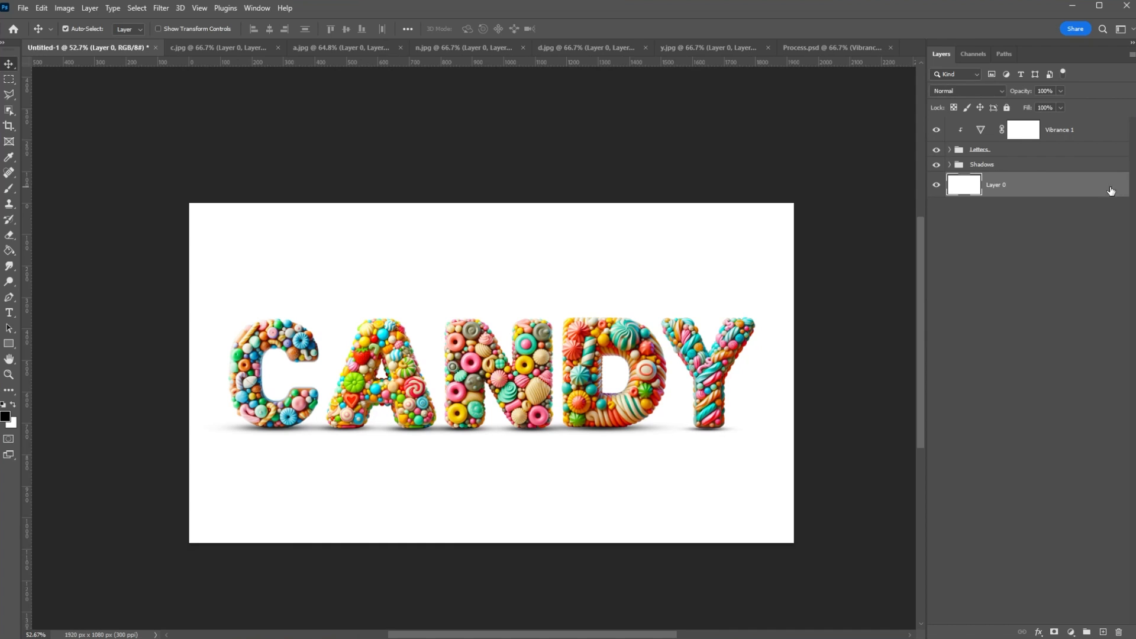
{"action": "double_click", "coordinate": [1020, 185]}
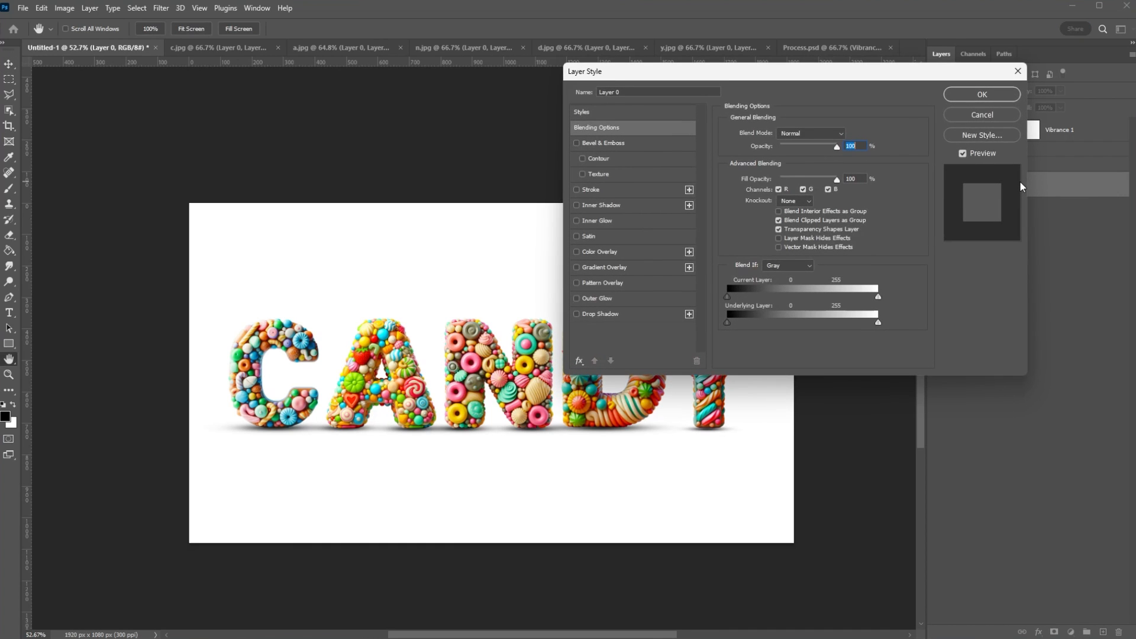
{"action": "left_click", "coordinate": [577, 267]}
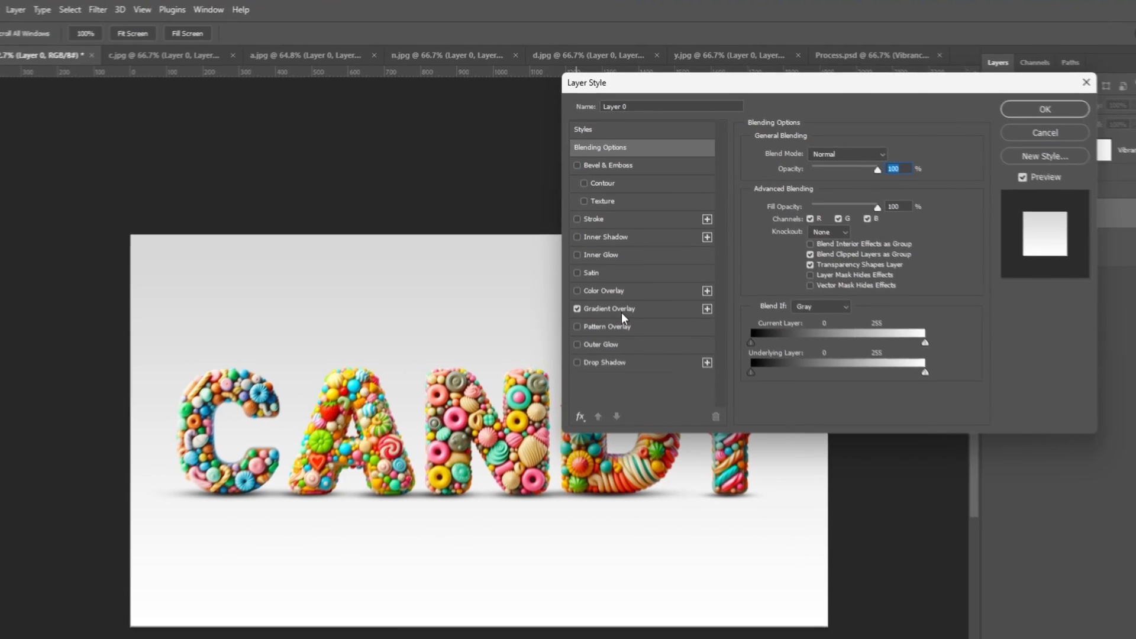
{"action": "left_click", "coordinate": [607, 274]}
- Define the overlay gradient with light grey #d7d7d7 at its start stop and white #ffffff at its end stop
{"action": "left_click", "coordinate": [839, 210]}
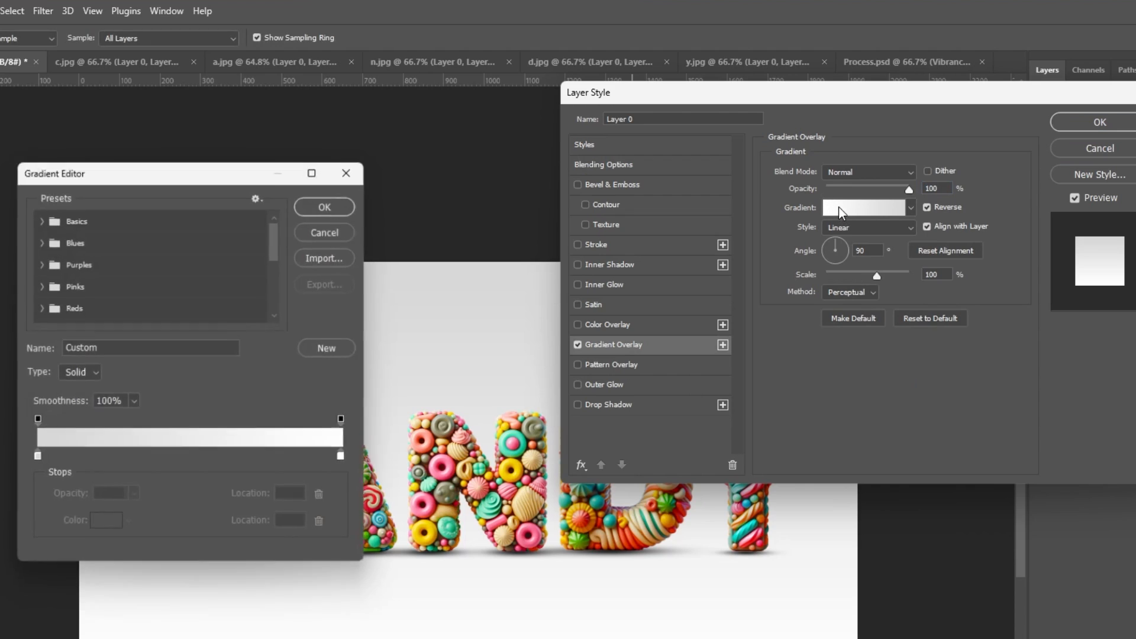
{"action": "double_click", "coordinate": [35, 458]}
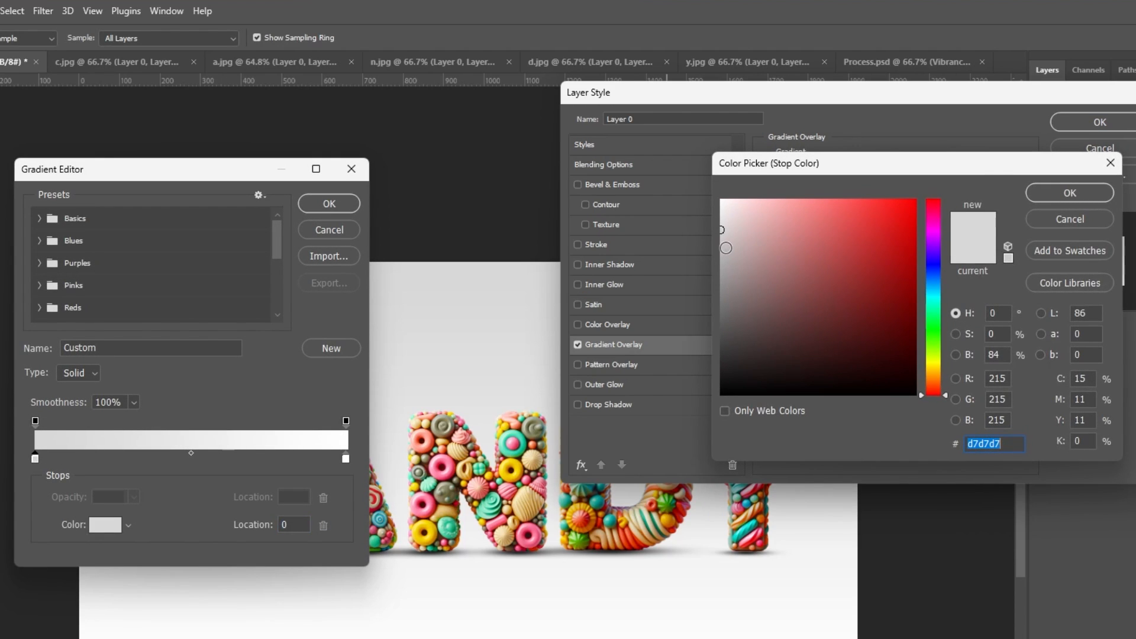
{"action": "left_click_drag", "start_coordinate": [1045, 166], "coordinate": [752, 199]}
{"action": "left_click", "coordinate": [775, 226]}
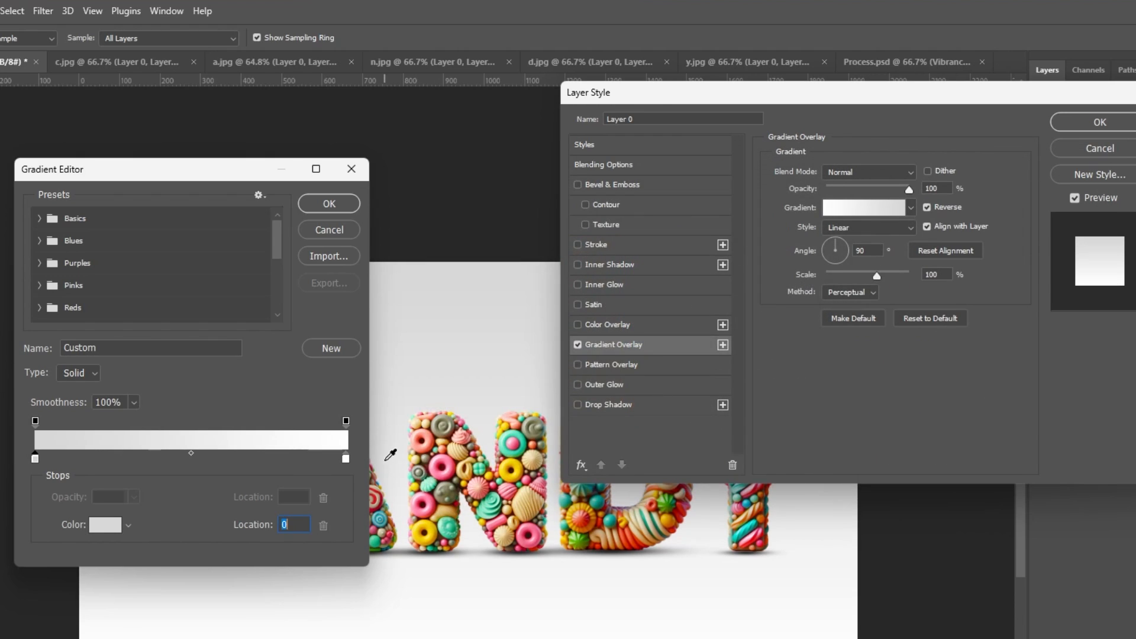
{"action": "double_click", "coordinate": [345, 460]}
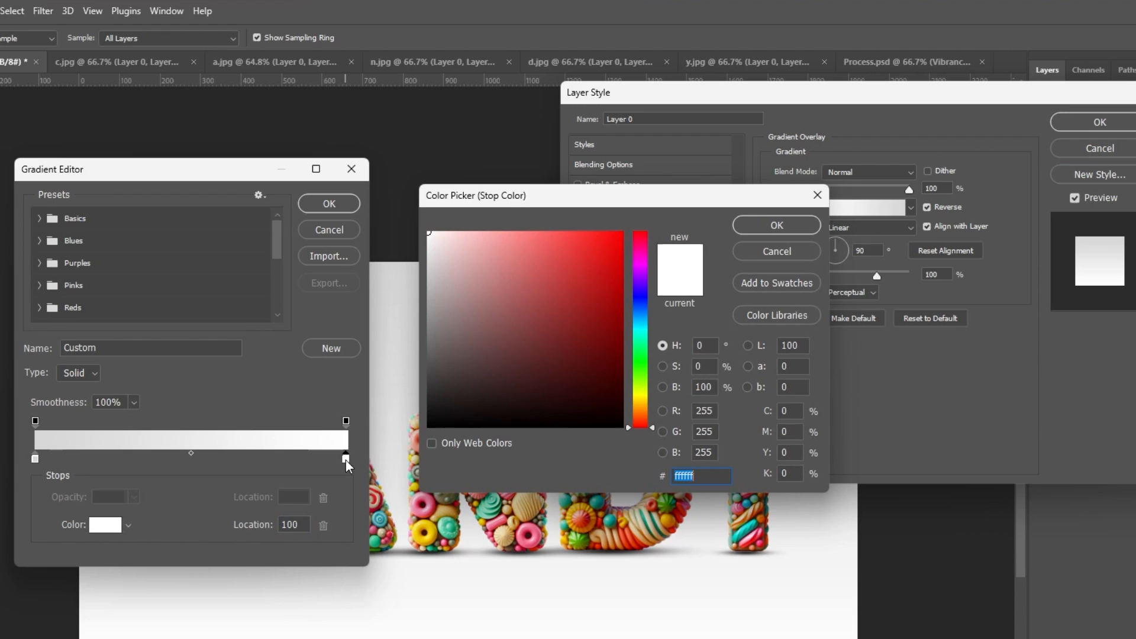
{"action": "left_click", "coordinate": [763, 226]}
{"action": "left_click", "coordinate": [330, 205]}
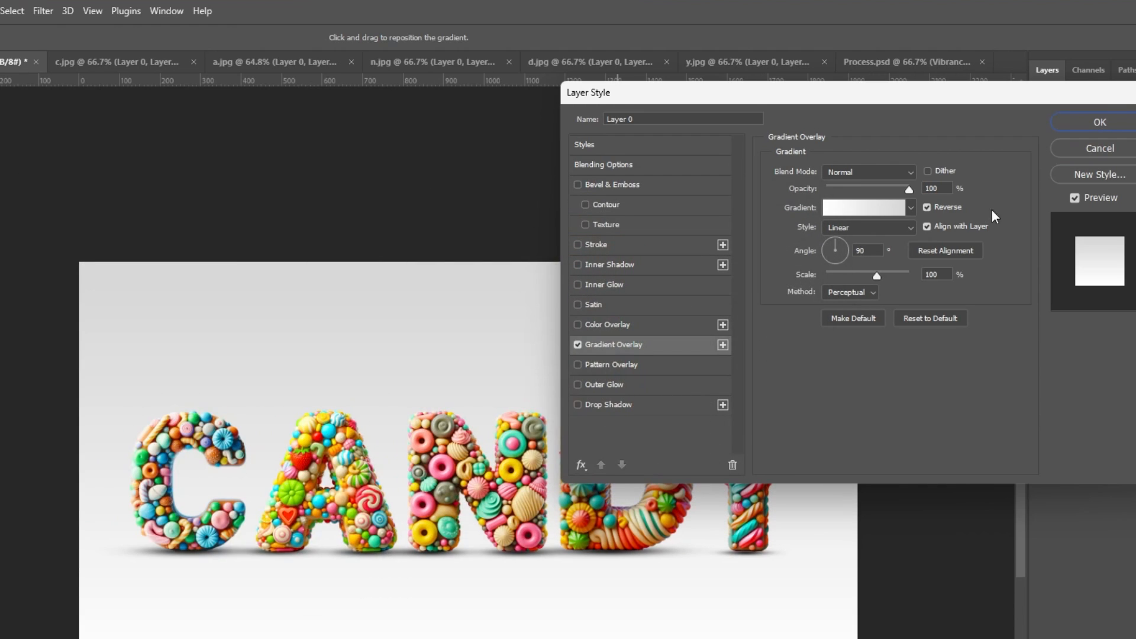
- Turn off the gradient's Reverse option so the backdrop runs from white above to grey below, and apply the layer style
{"action": "left_click", "coordinate": [927, 207]}
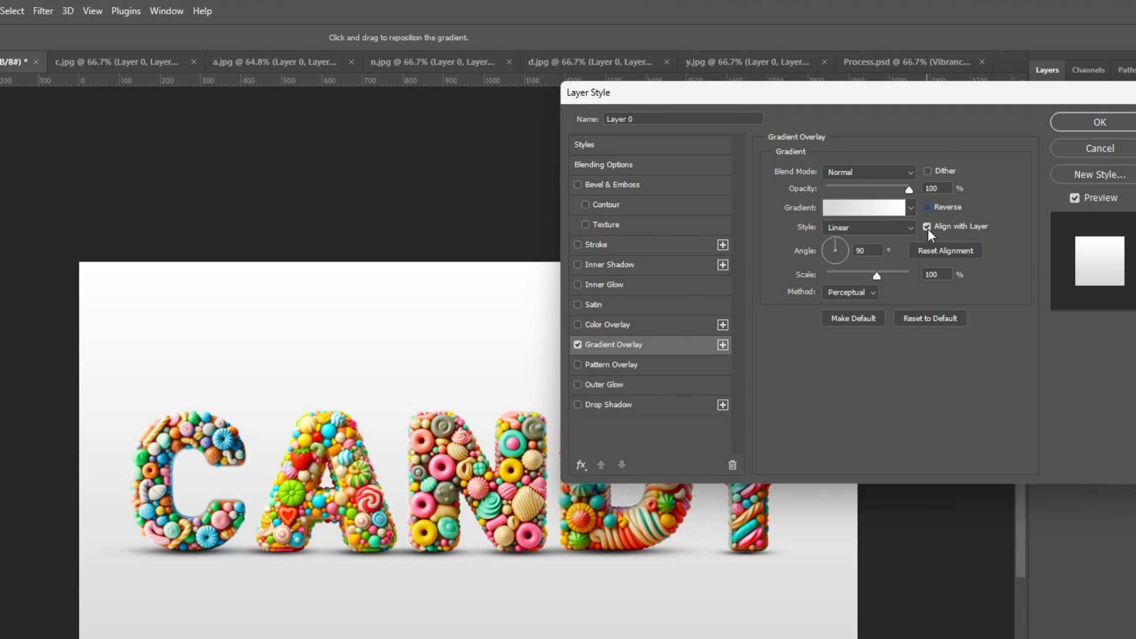
{"action": "left_click", "coordinate": [1087, 123]}
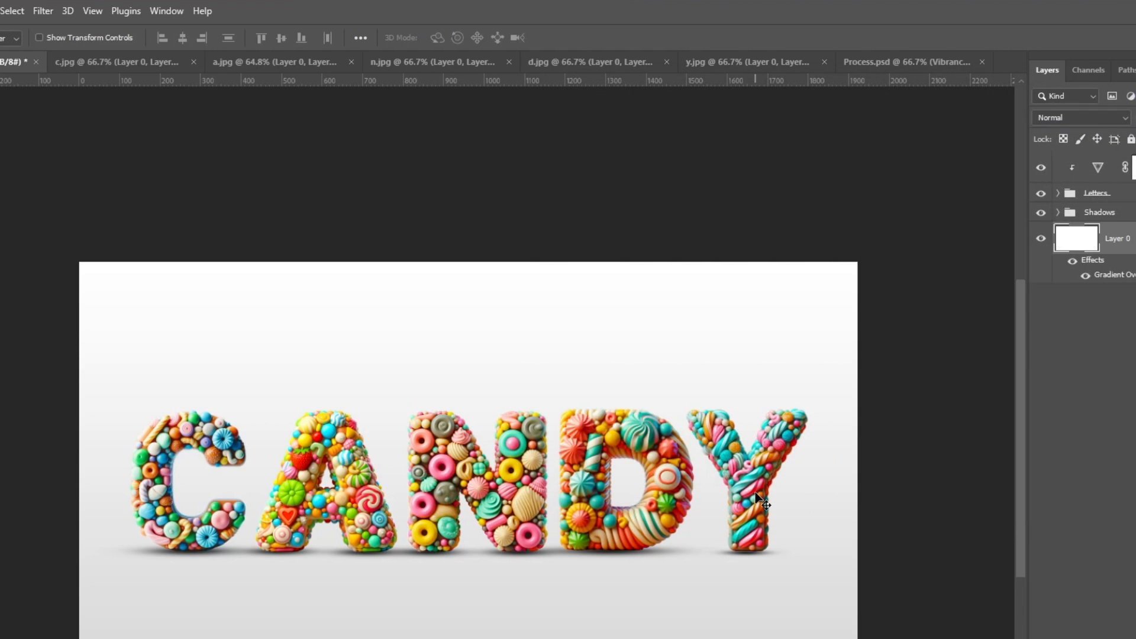
{"action": "left_click_drag", "start_coordinate": [727, 473], "coordinate": [693, 436]}
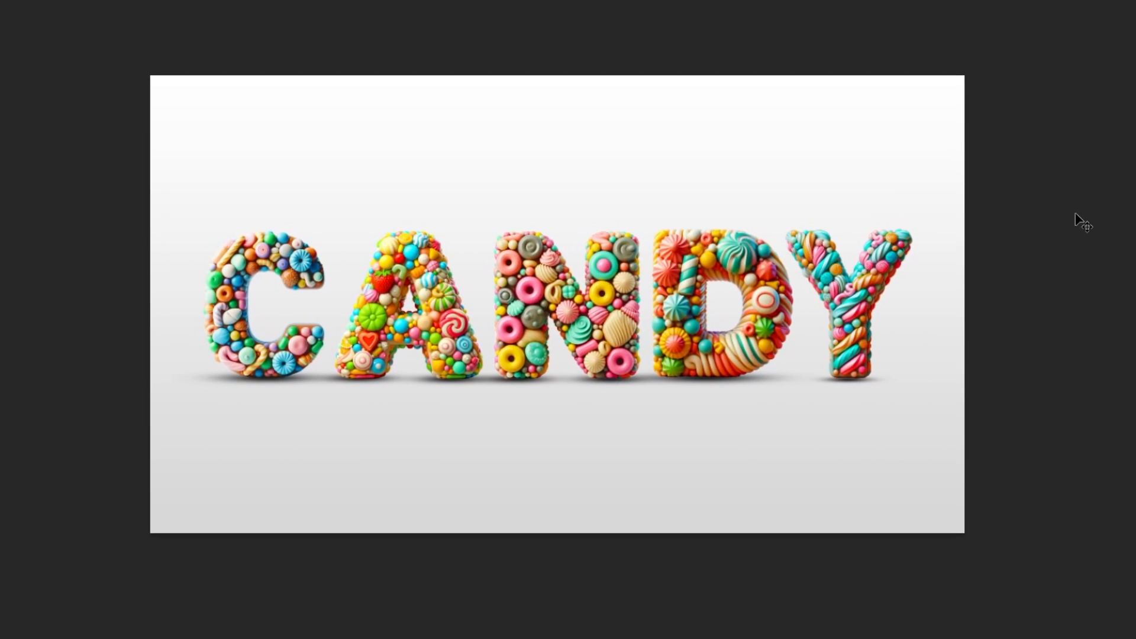